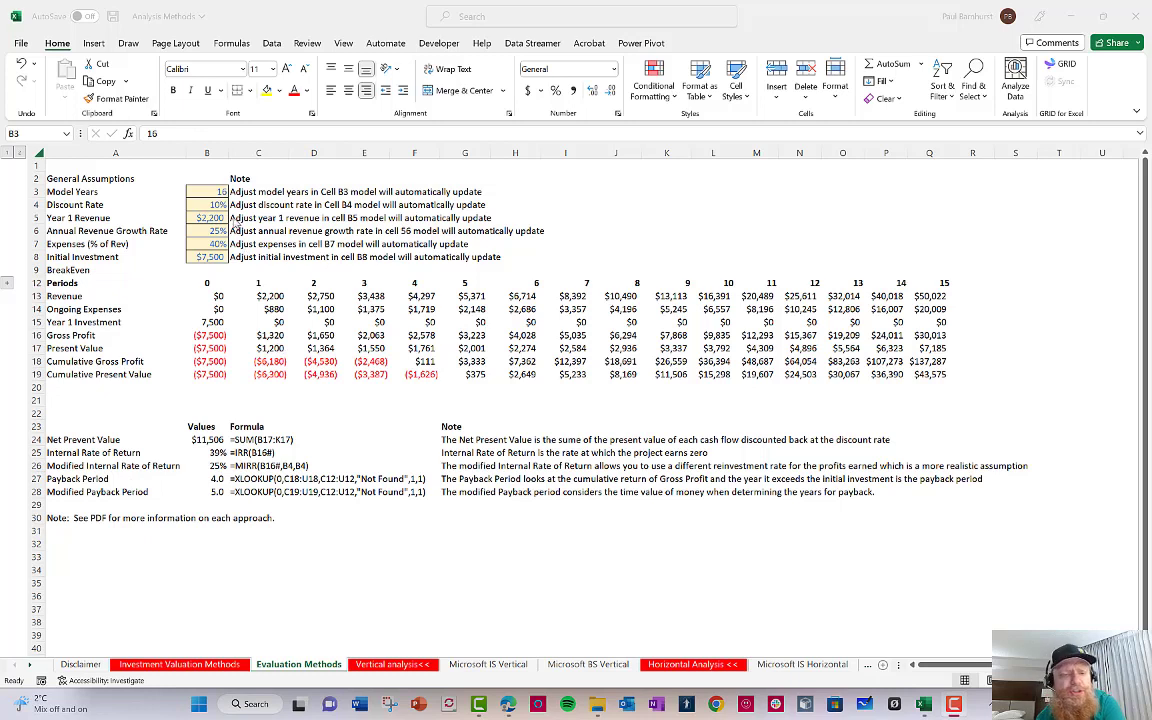
# Change the Model Years assumption in cell B3 to 10 and raise it to 11.
pyautogui.click(203, 189)
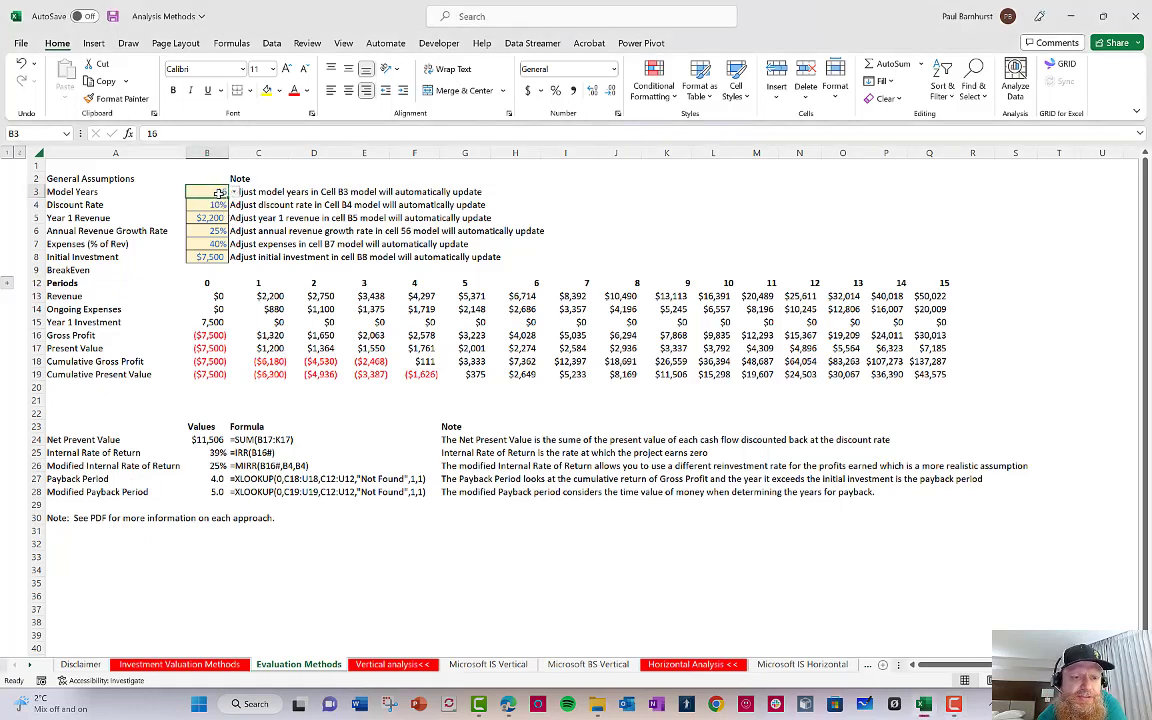
pyautogui.click(234, 192)
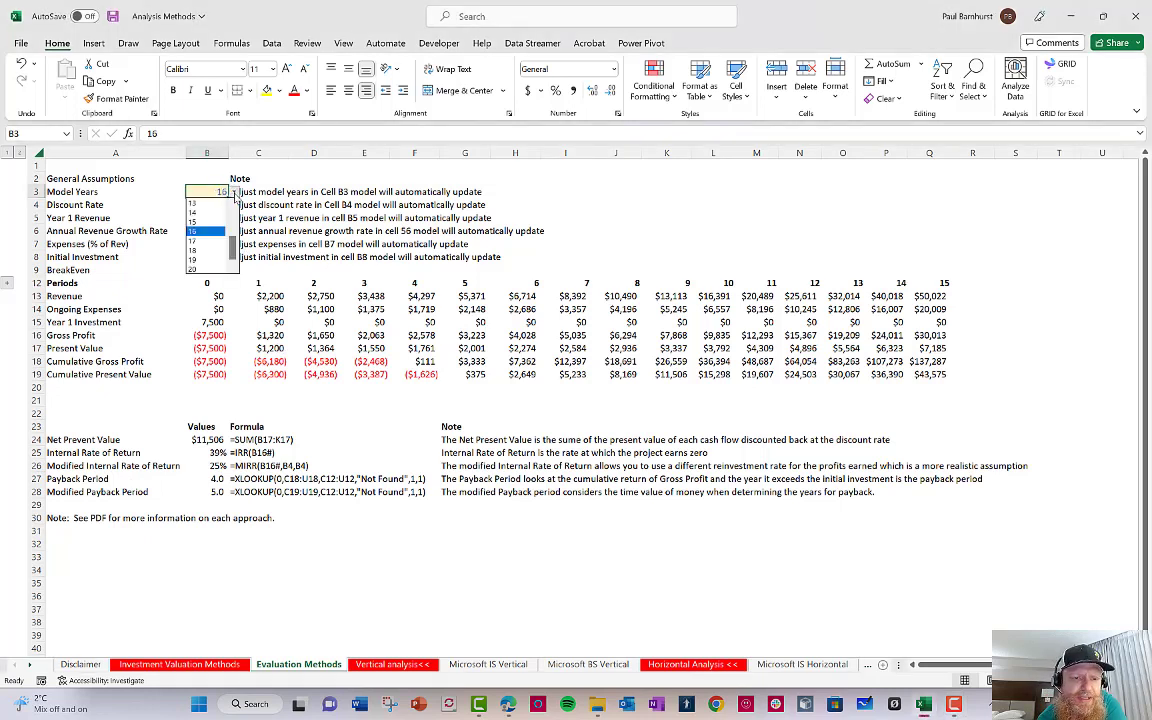
pyautogui.scroll(2, 212, 236)
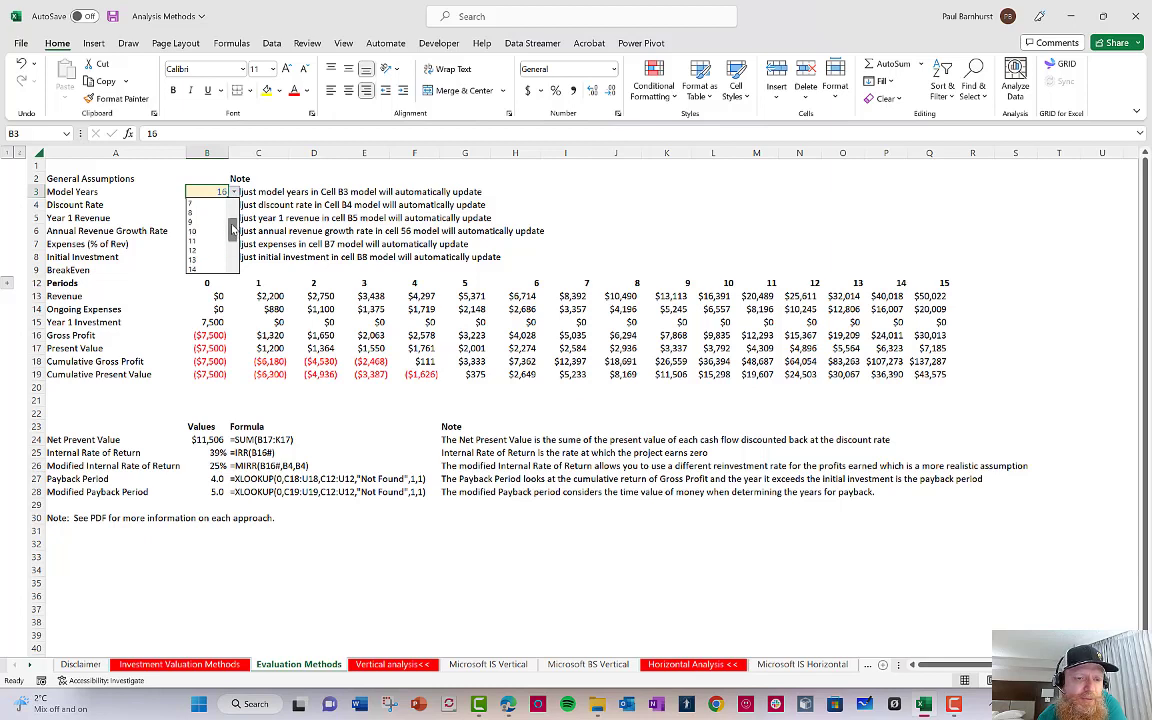
pyautogui.click(212, 236)
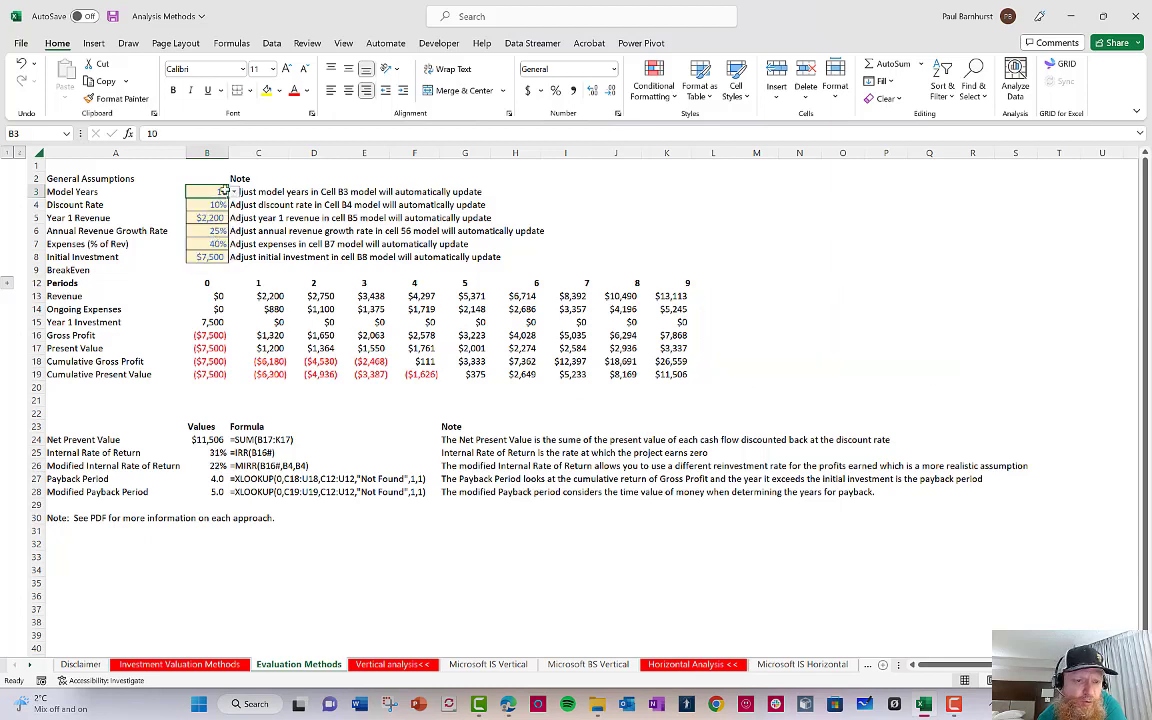
pyautogui.click(233, 192)
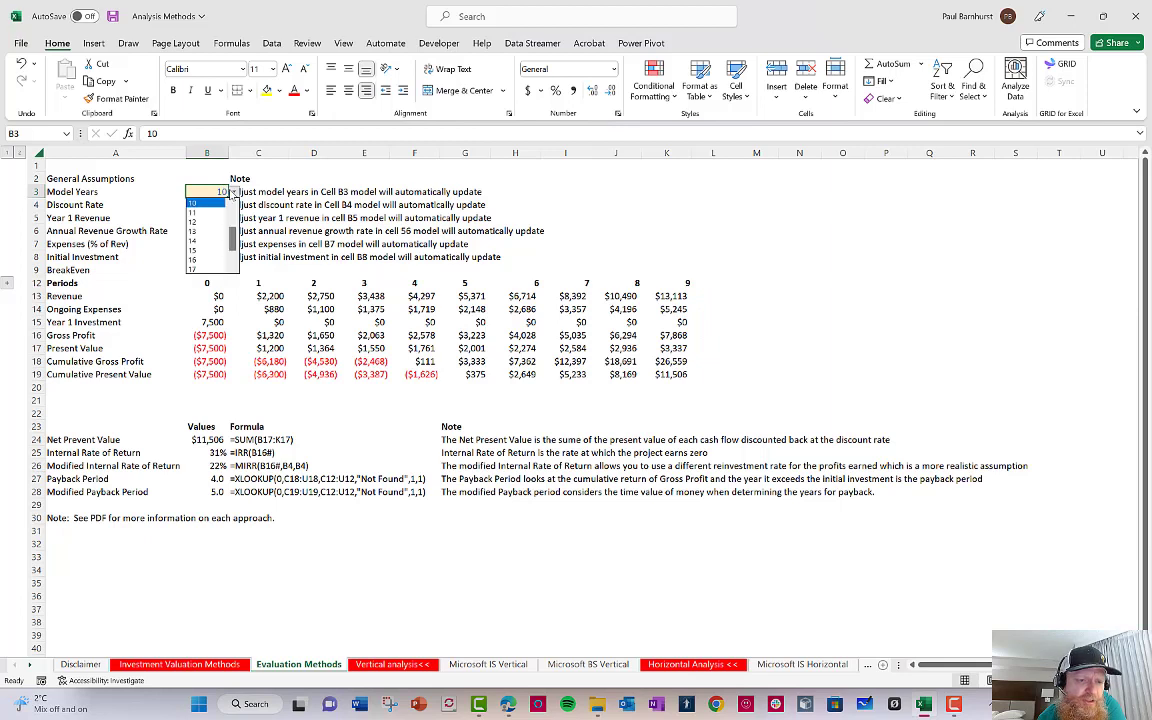
pyautogui.click(213, 212)
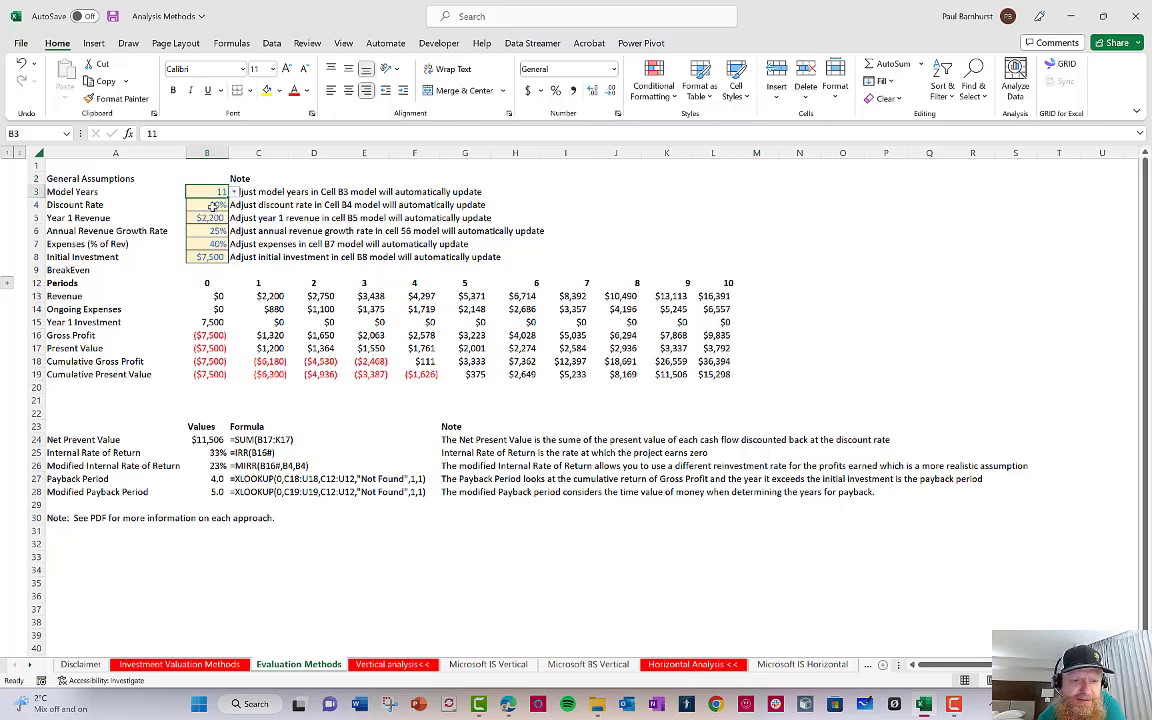
# Set the Discount Rate assumption to 14% and the Year 1 Revenue to $1,900.
pyautogui.click(212, 205)
pyautogui.click(233, 205)
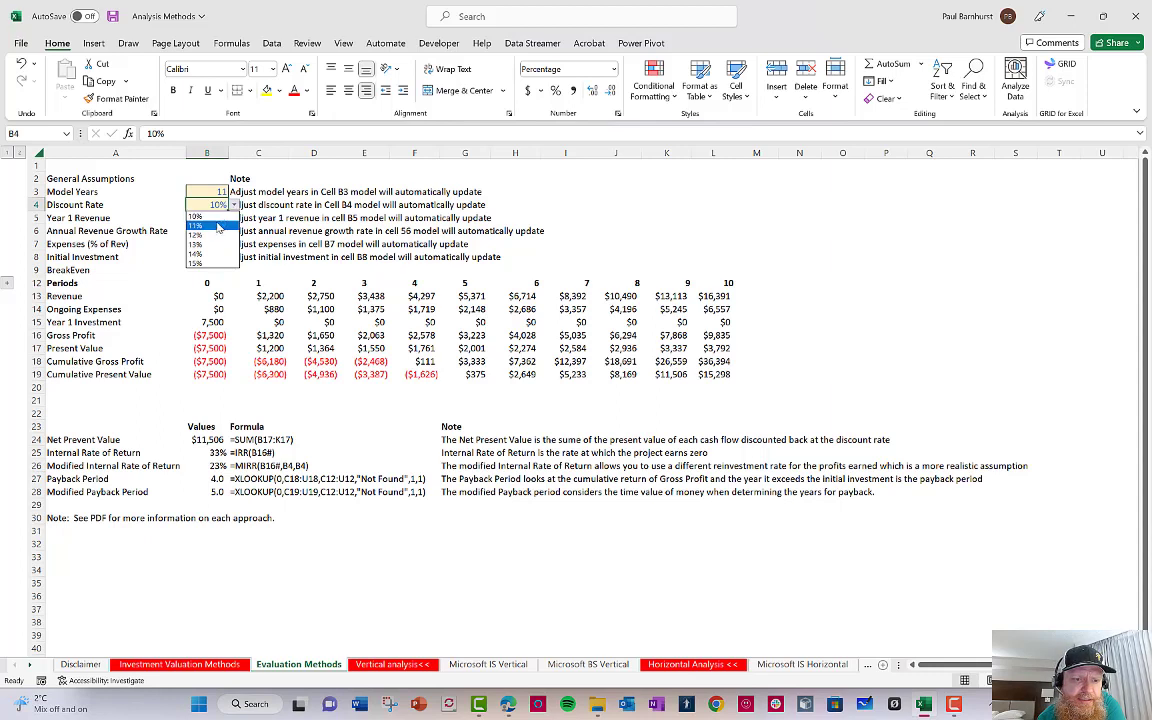
pyautogui.click(201, 253)
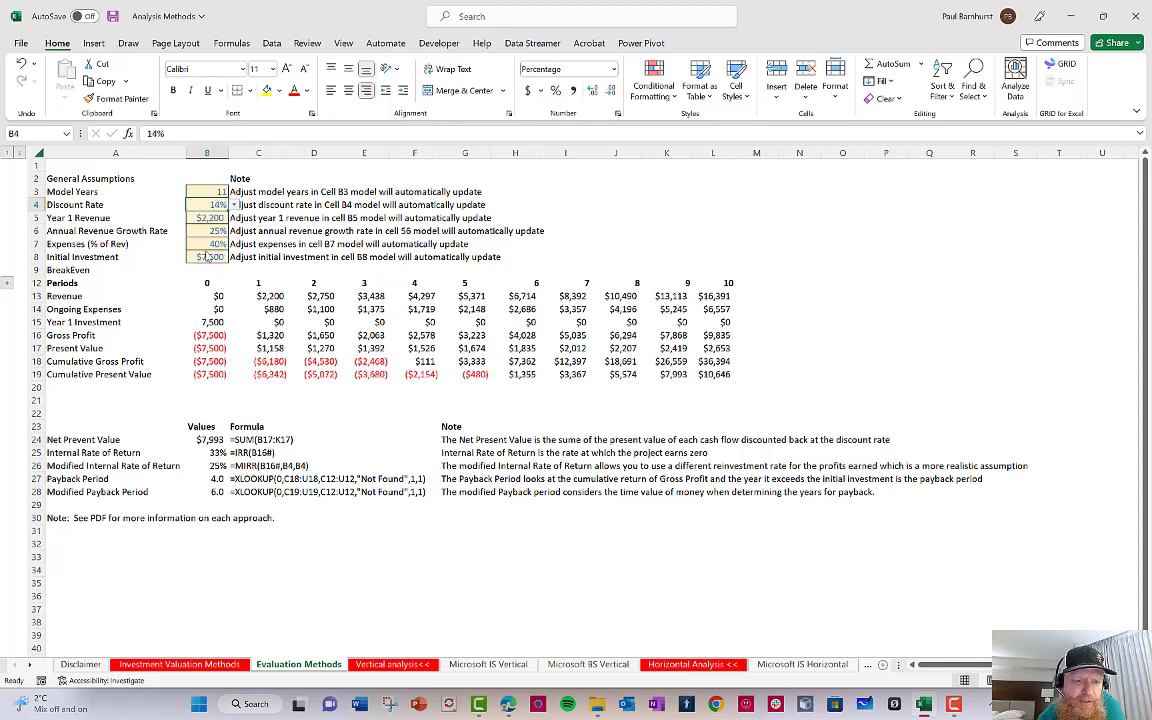
pyautogui.click(212, 218)
pyautogui.click(233, 218)
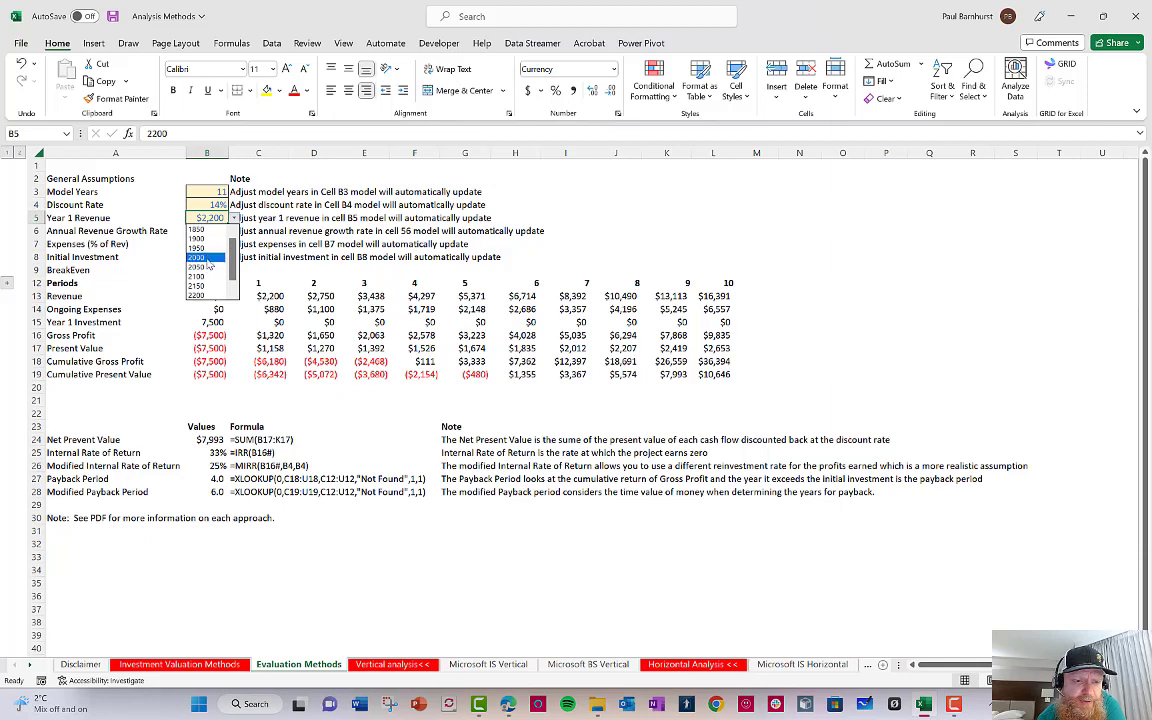
pyautogui.click(212, 236)
# Set the Annual Revenue Growth Rate to 10% and the Expenses (% of Rev) to 60%.
pyautogui.click(218, 231)
pyautogui.click(233, 231)
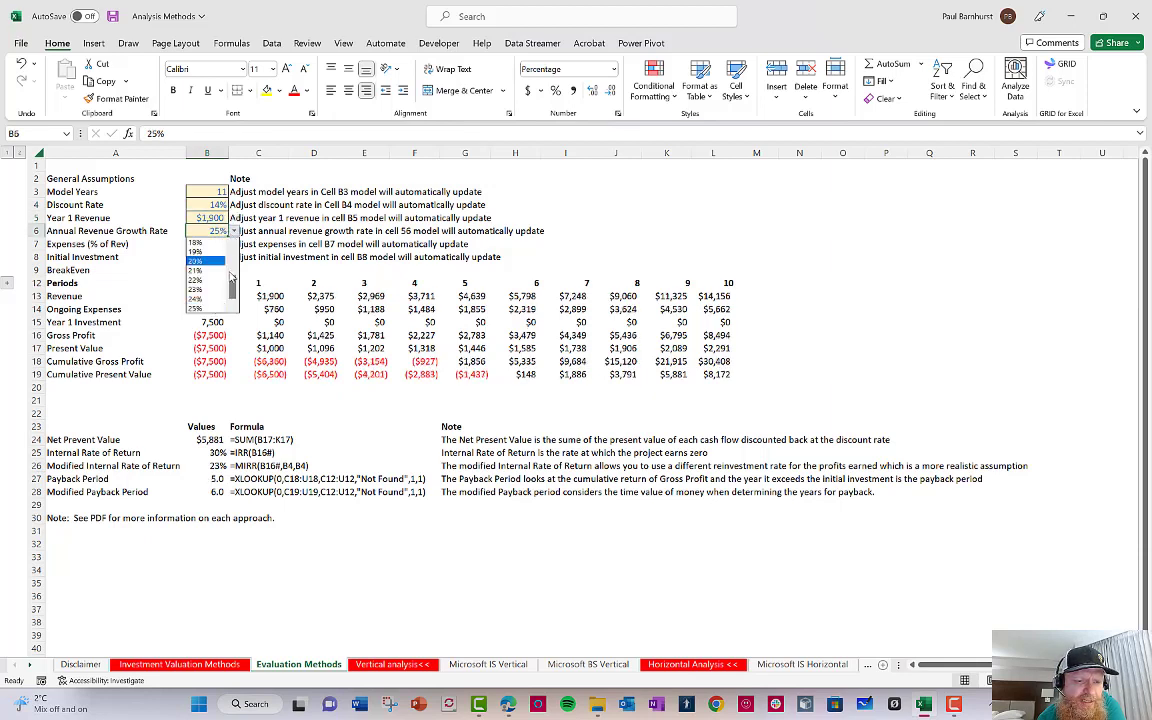
pyautogui.moveTo(232, 285); pyautogui.dragTo(232, 255)
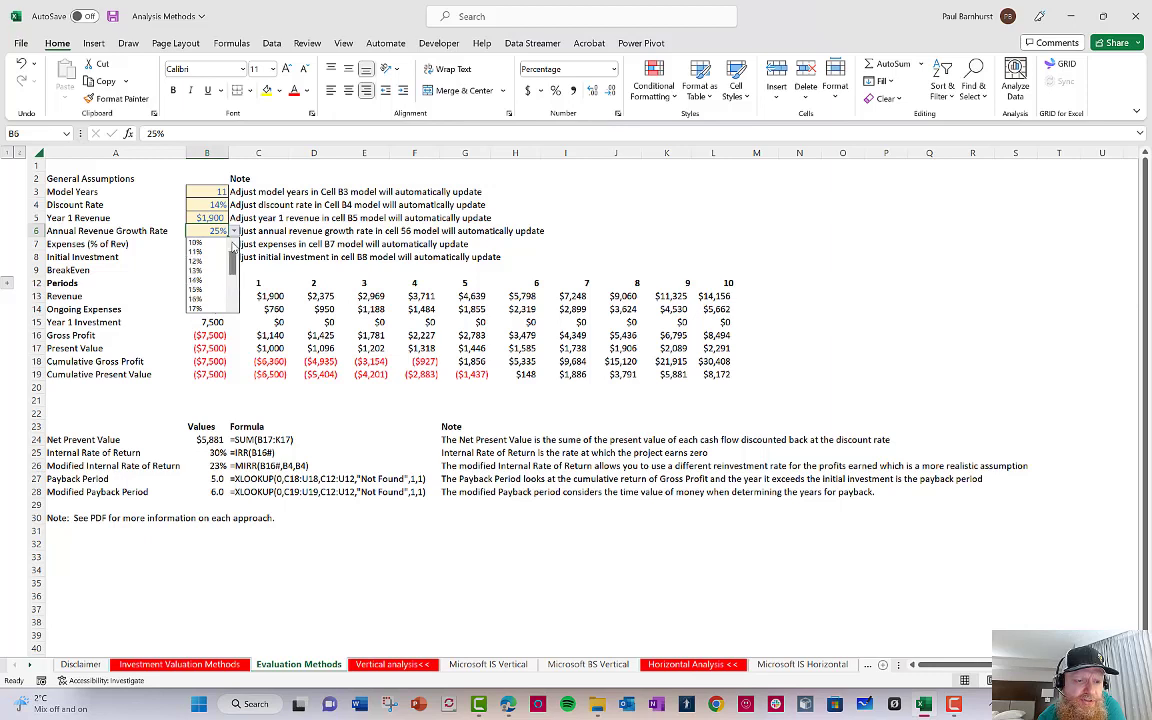
pyautogui.click(196, 243)
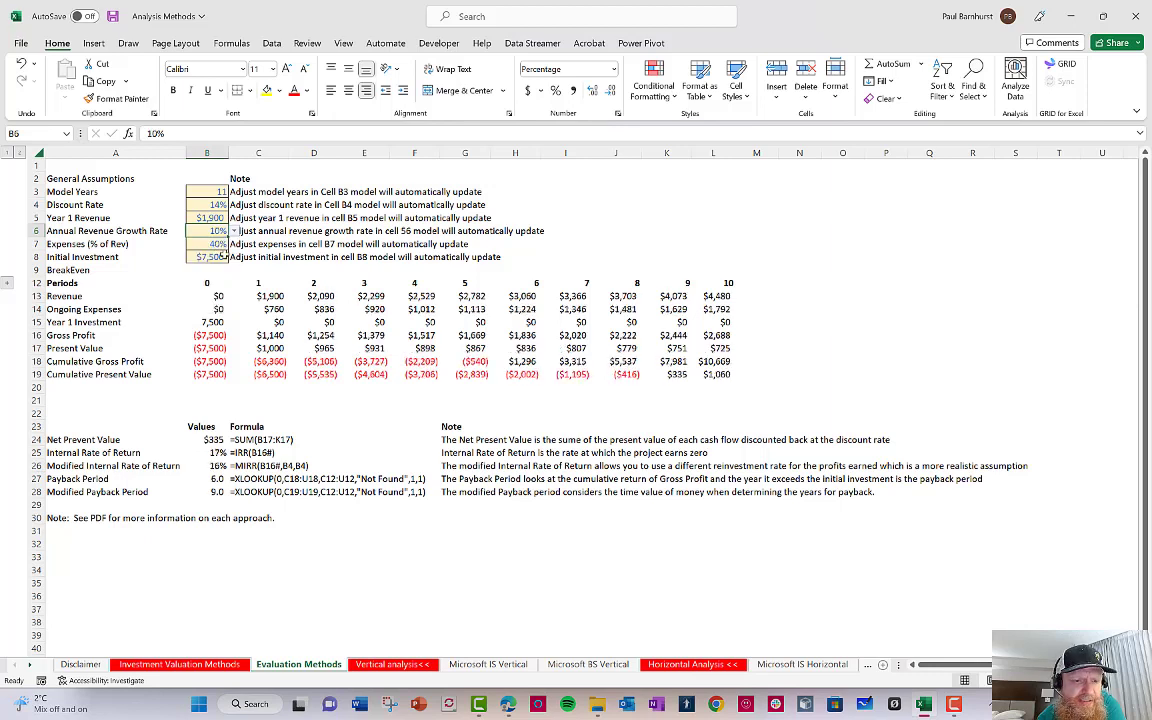
pyautogui.click(211, 244)
pyautogui.click(233, 244)
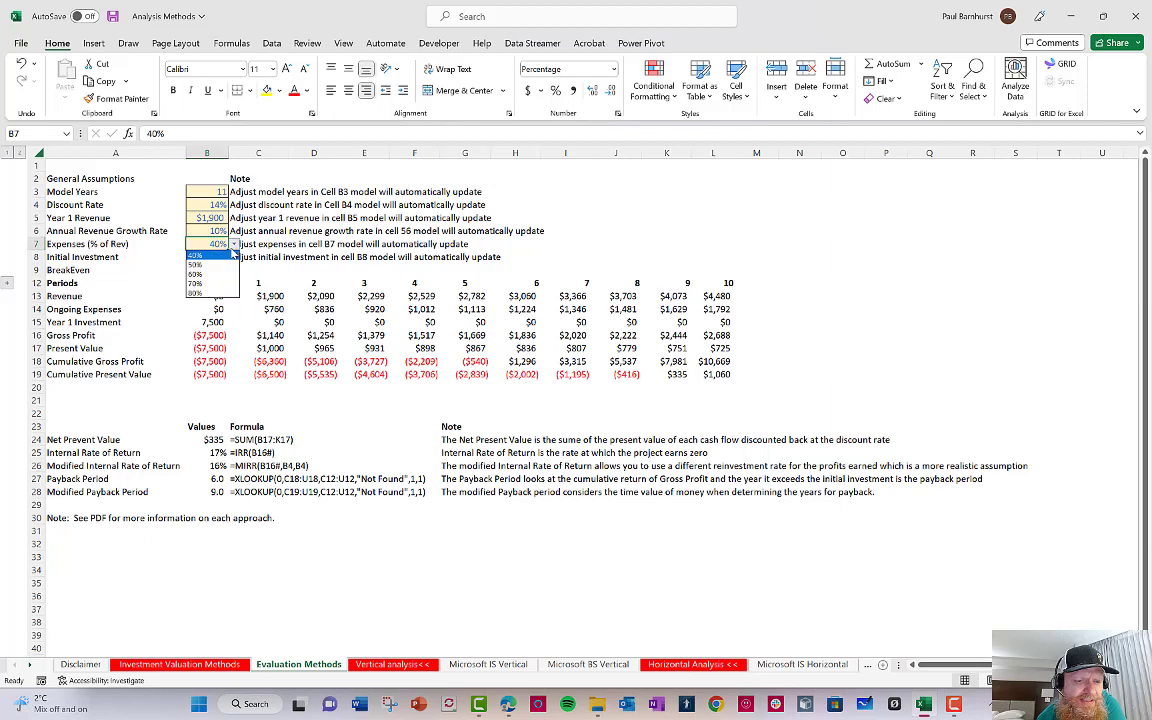
pyautogui.click(196, 273)
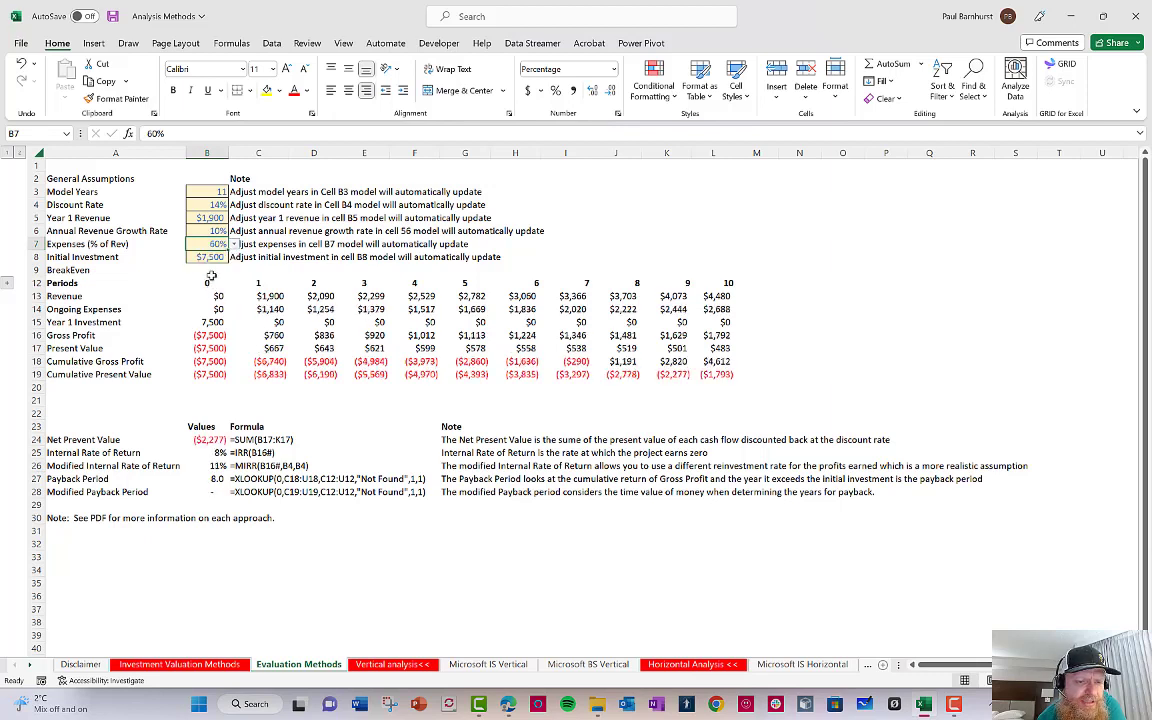
# Set the Initial Investment to $10,000 and extend the Model Years to 20.
pyautogui.click(212, 258)
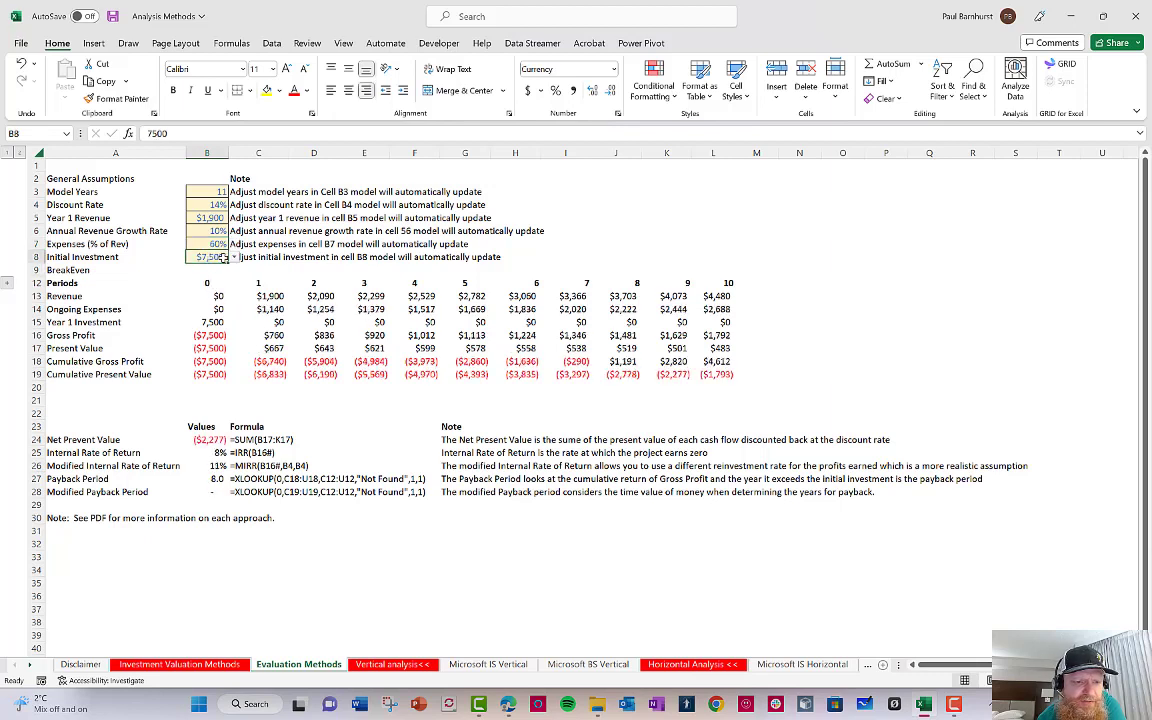
pyautogui.click(233, 257)
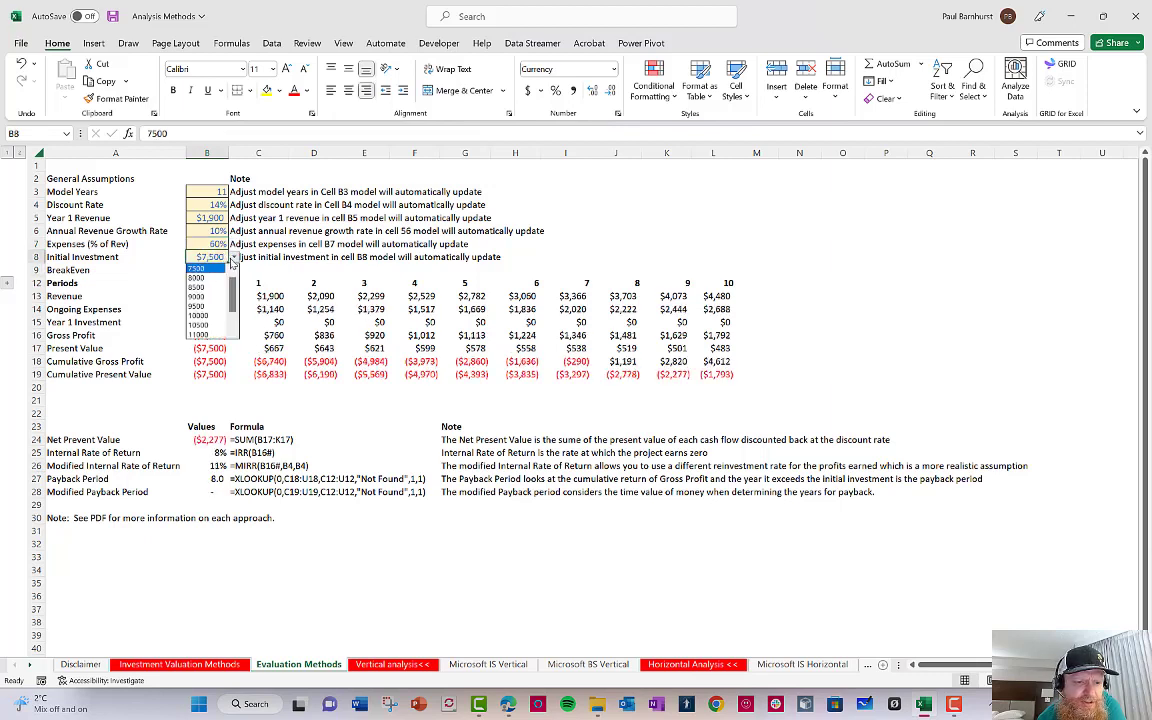
pyautogui.click(203, 318)
pyautogui.click(210, 191)
pyautogui.click(233, 192)
pyautogui.scroll(-3, 233, 236)
pyautogui.click(213, 268)
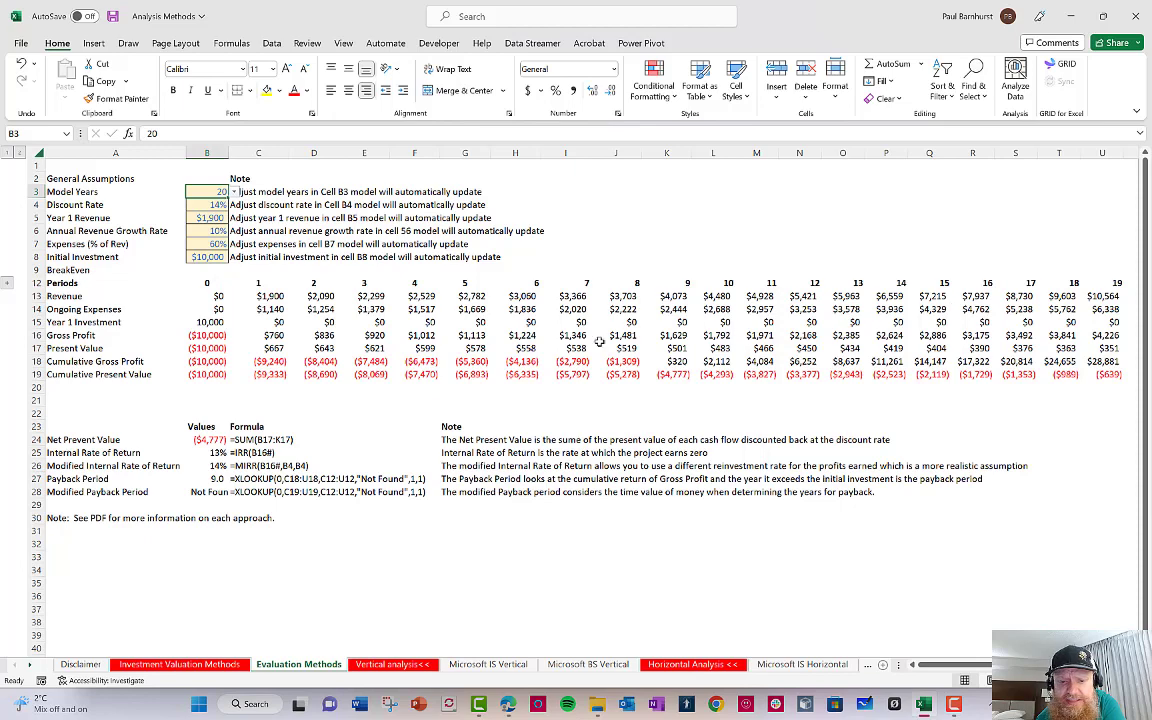
# Examine the dynamic array formulas behind the Revenue row in B13 and the Gross Profit row in B16.
pyautogui.click(207, 296)
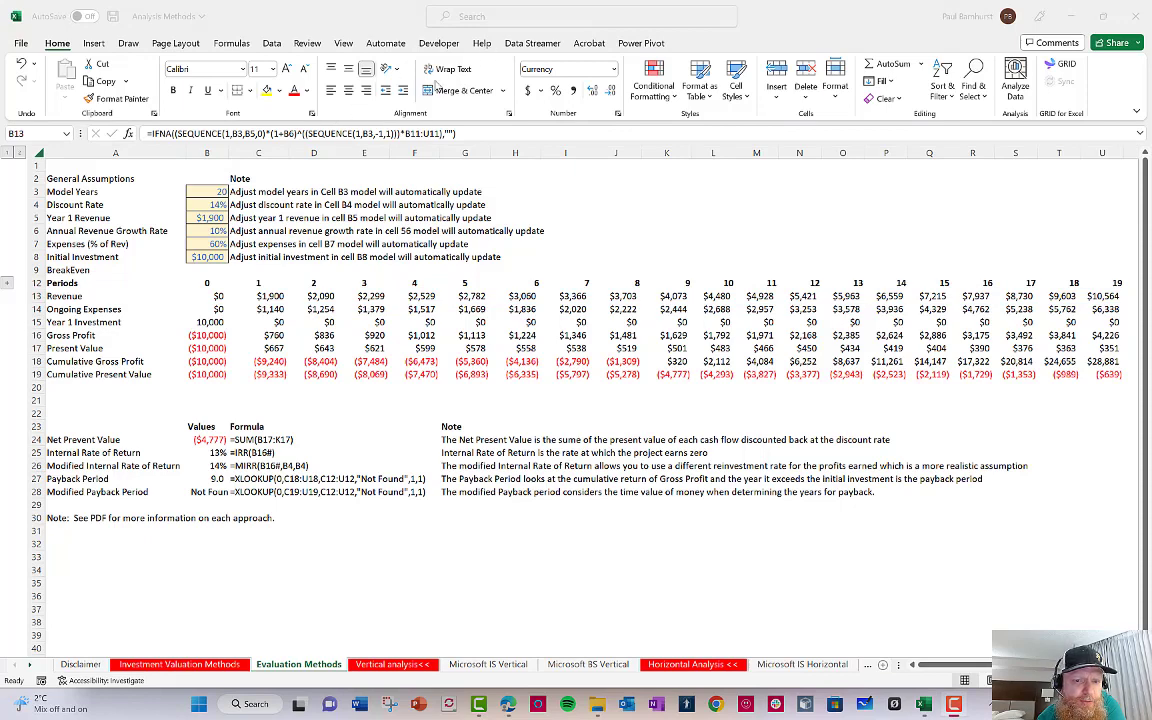
pyautogui.click(208, 334)
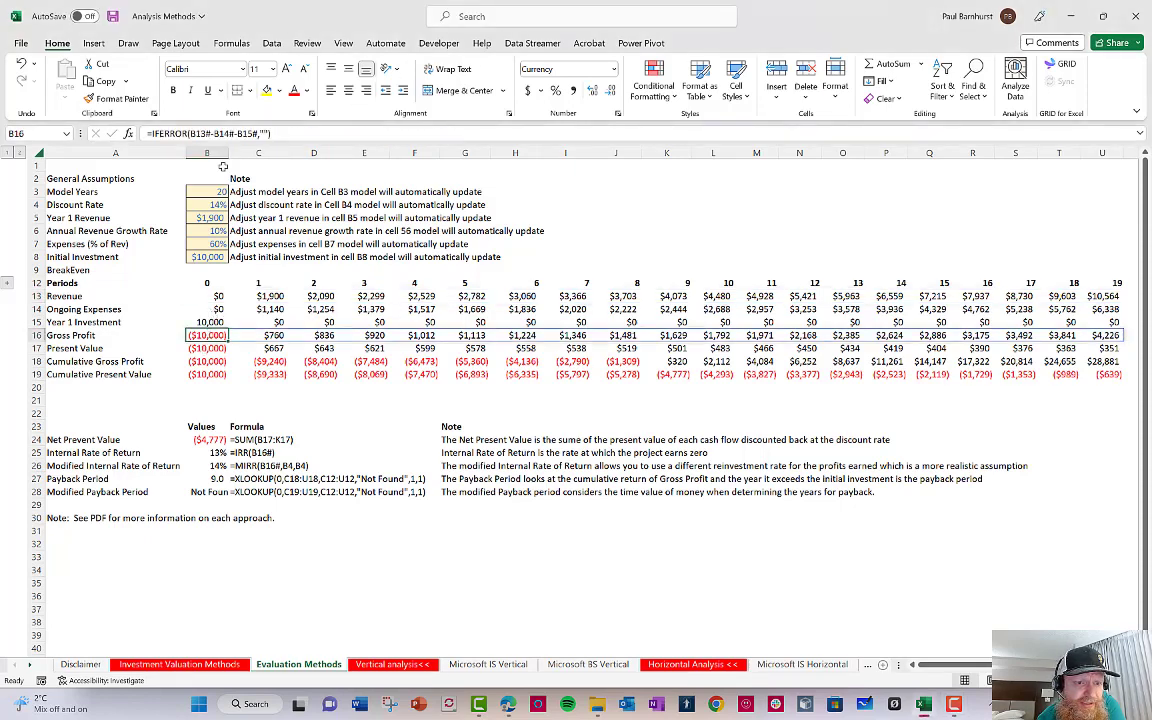
pyautogui.click(221, 136)
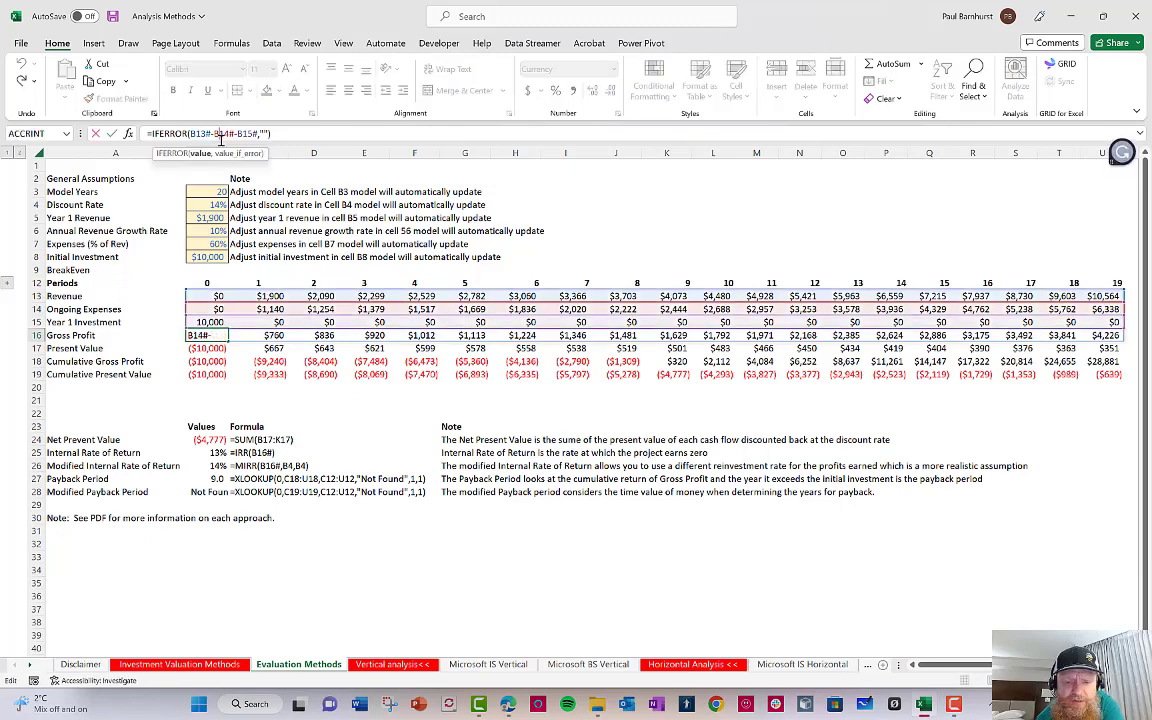
pyautogui.press('Escape')
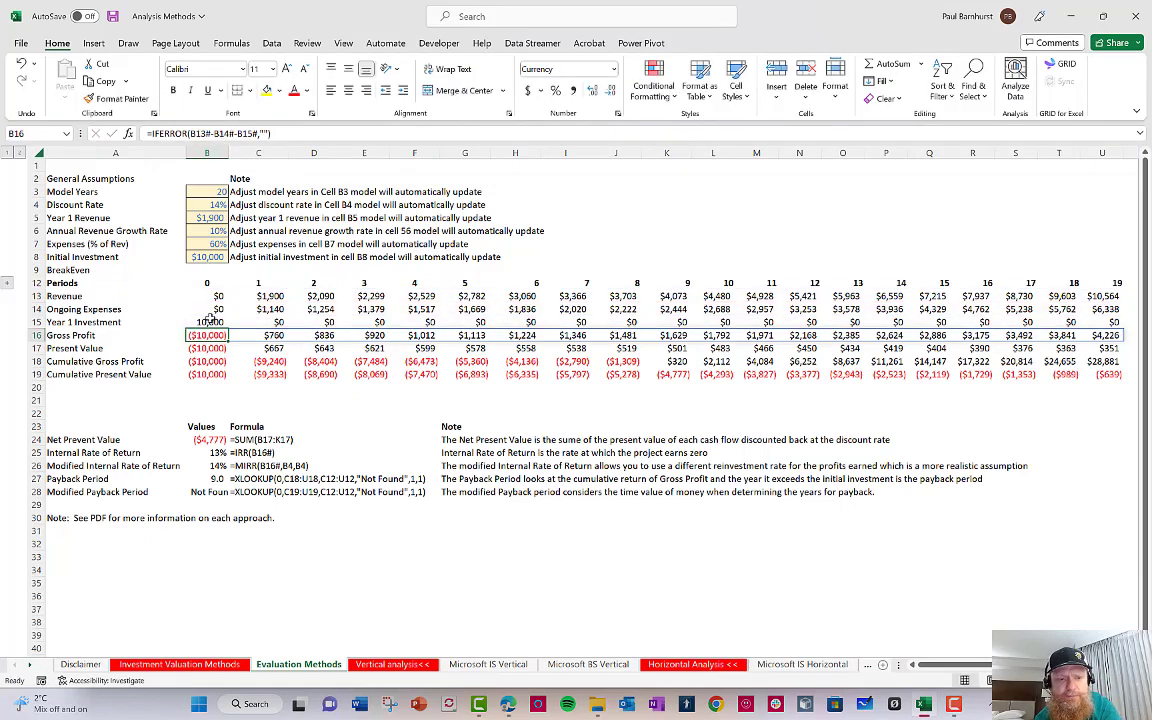
pyautogui.click(212, 134)
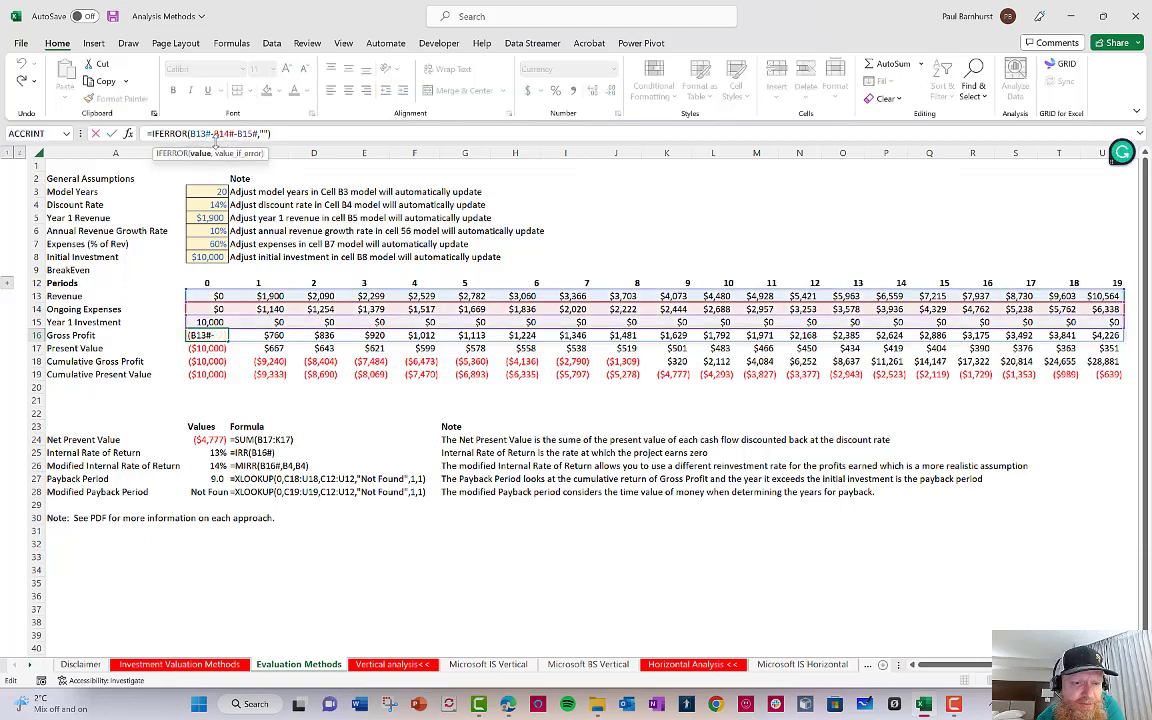
pyautogui.doubleClick(207, 134)
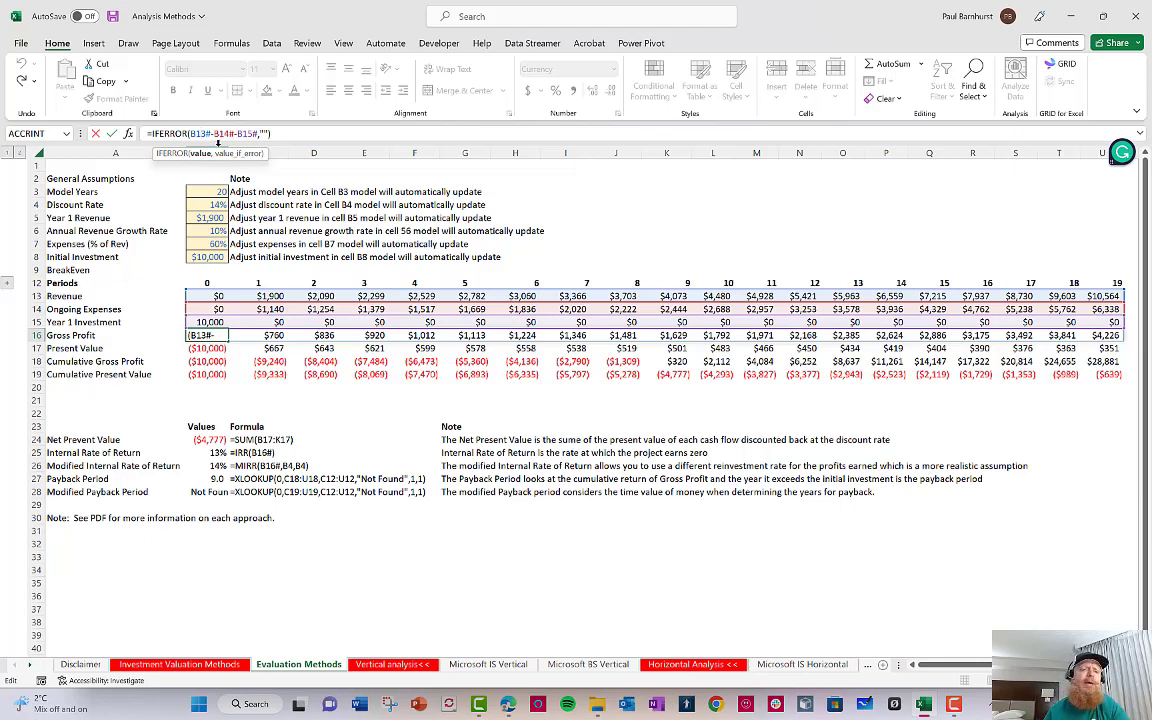
pyautogui.press('Escape')
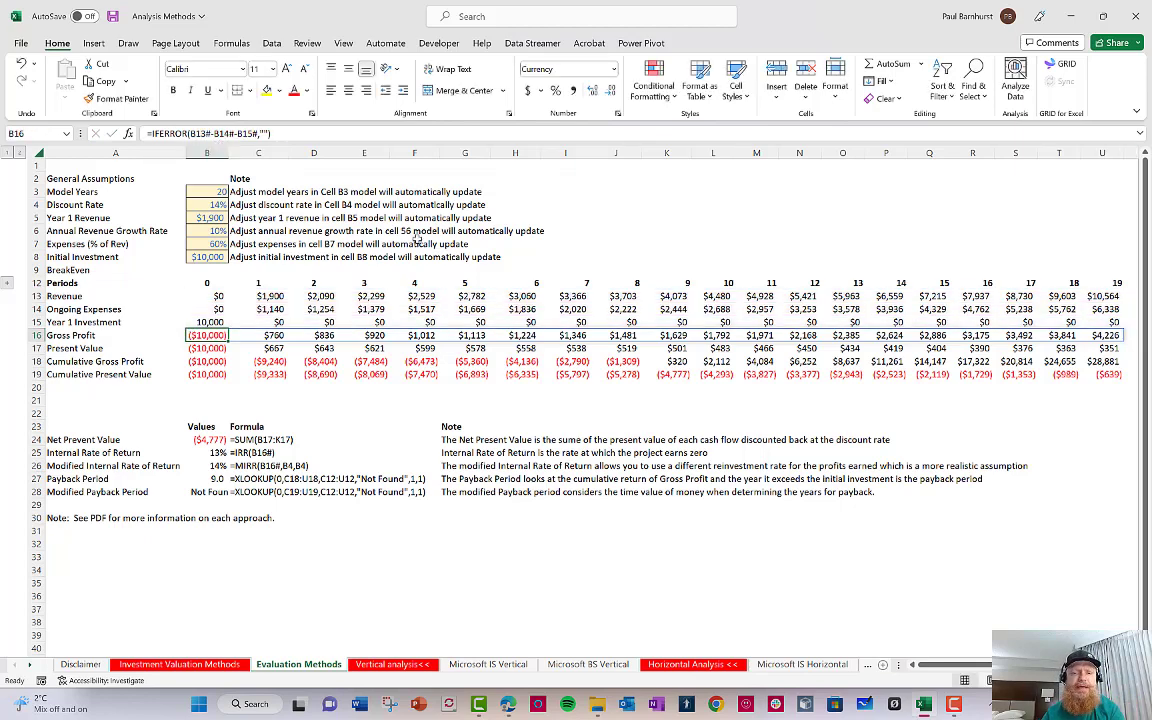
pyautogui.click(620, 202)
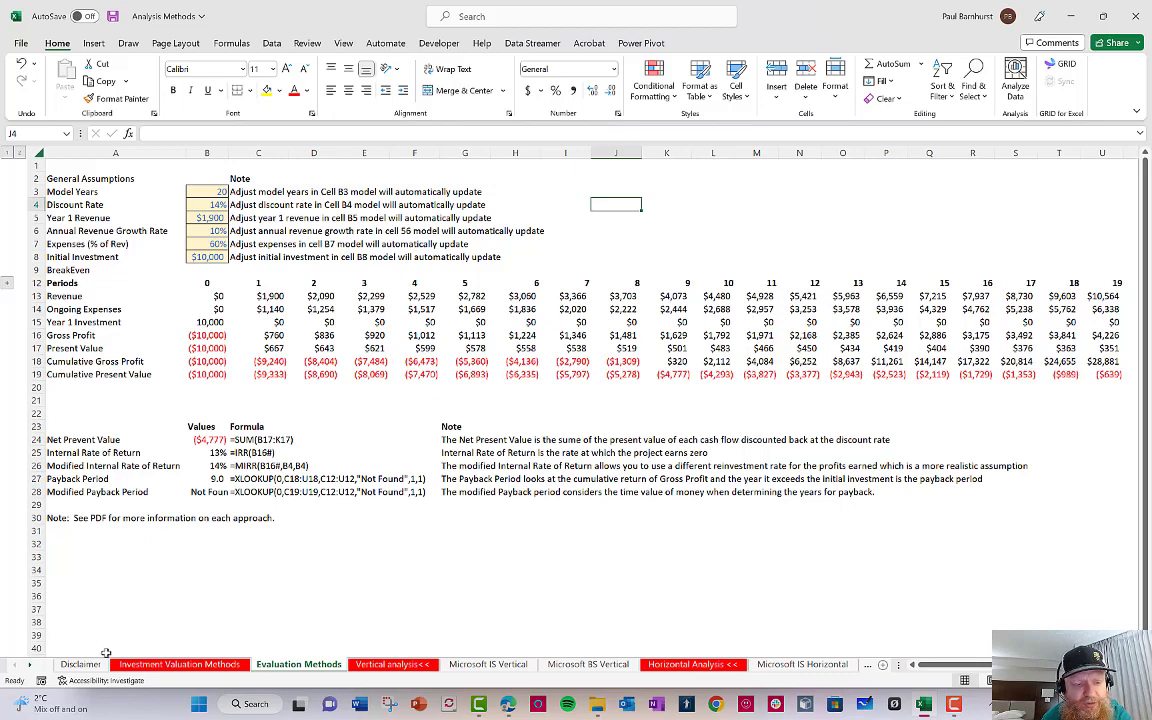
# Open the Sensitivity Analysis worksheet.
pyautogui.click(33, 664)
pyautogui.click(33, 664)
pyautogui.click(33, 664)
pyautogui.click(33, 664)
pyautogui.click(33, 664)
pyautogui.click(33, 664)
pyautogui.click(33, 664)
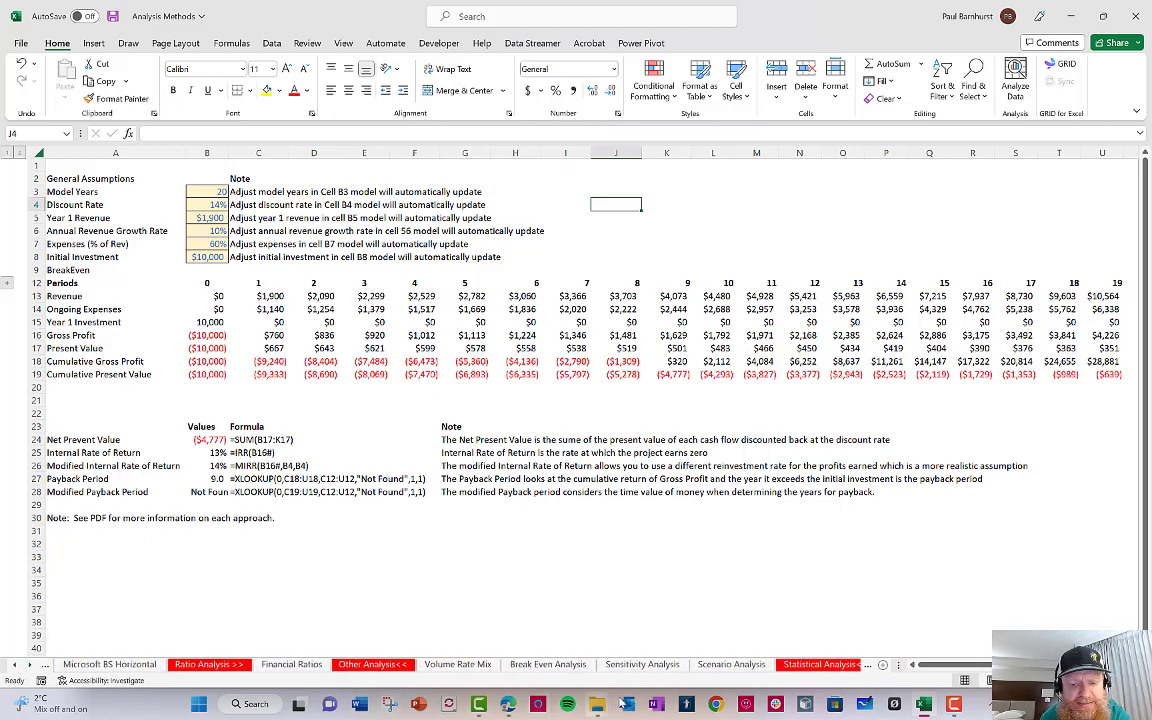
pyautogui.click(636, 664)
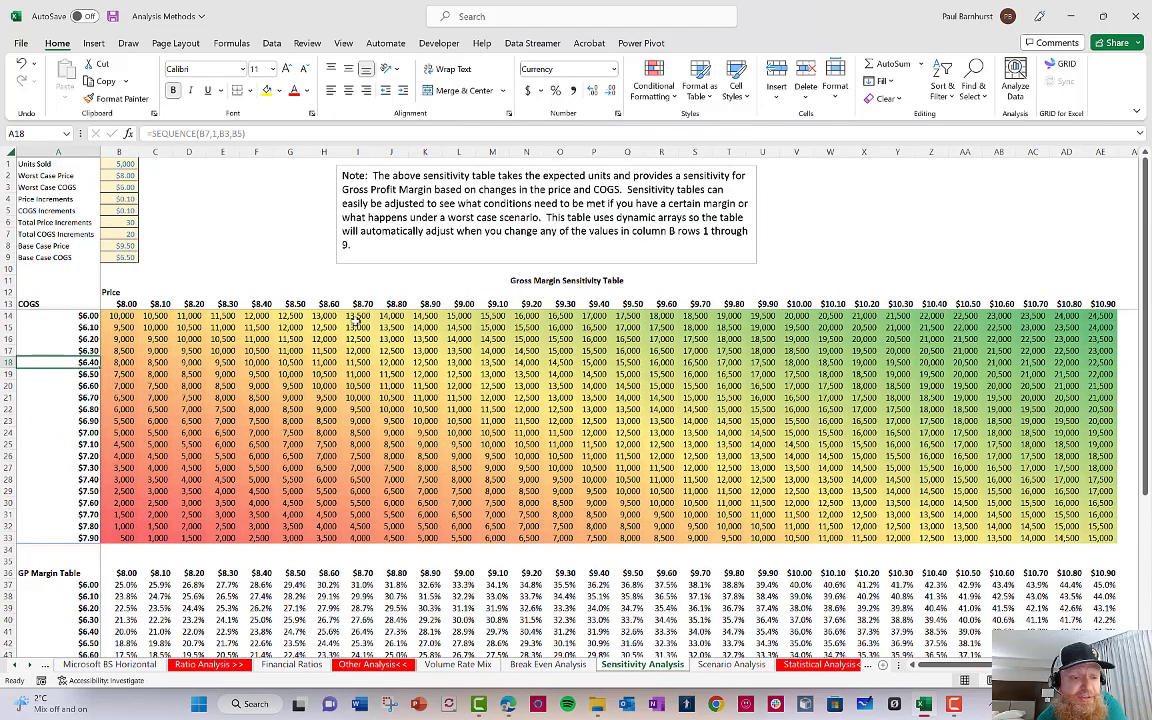
# Enlarge the sheet view and auto-fit the width of columns C through AE to their contents.
pyautogui.click(120, 163)
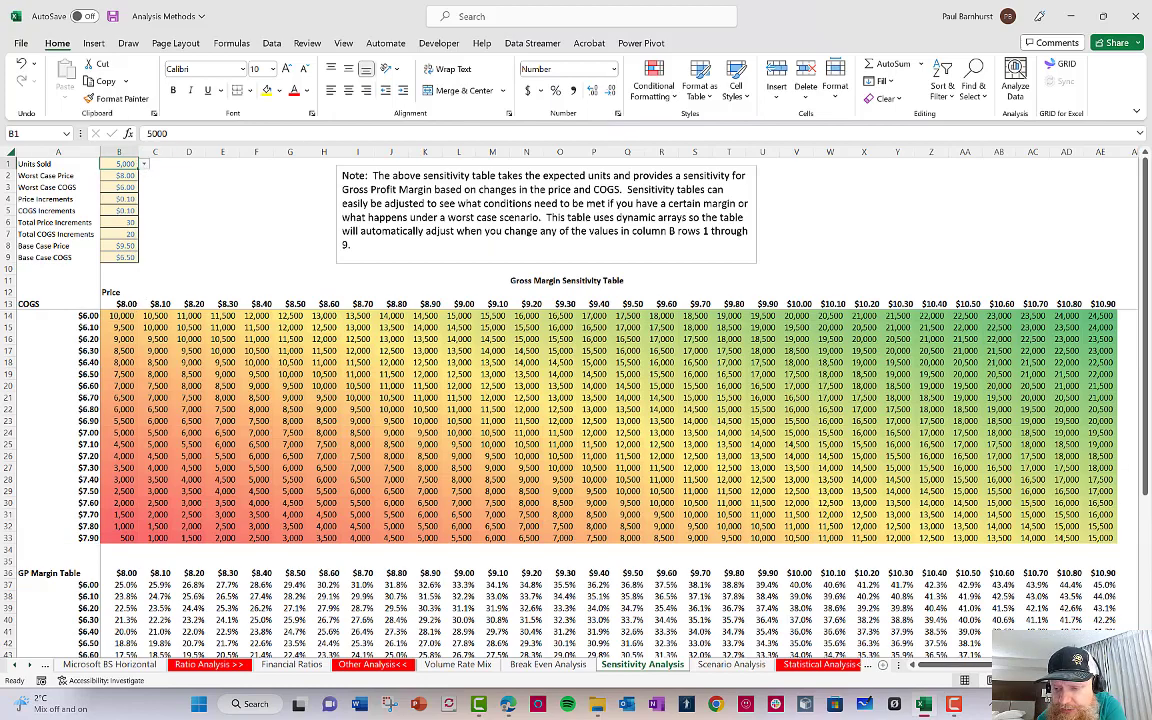
pyautogui.scroll(3, 530, 283)
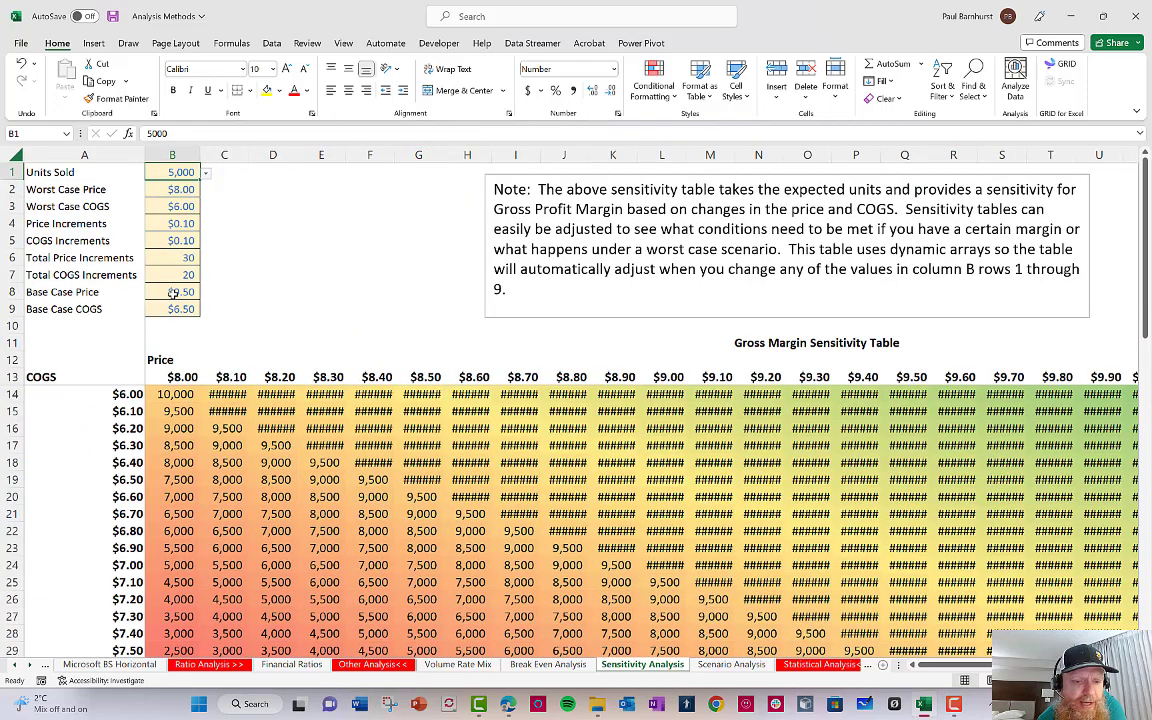
pyautogui.click(218, 153)
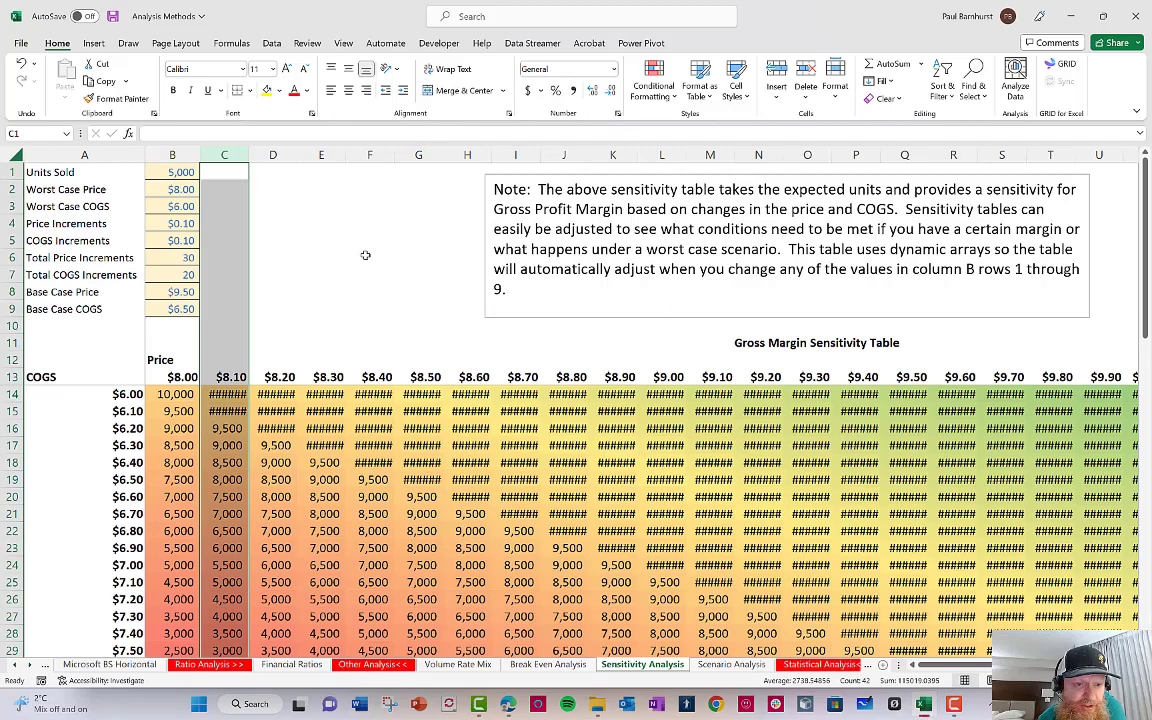
pyautogui.moveTo(225, 155); pyautogui.dragTo(947, 507)
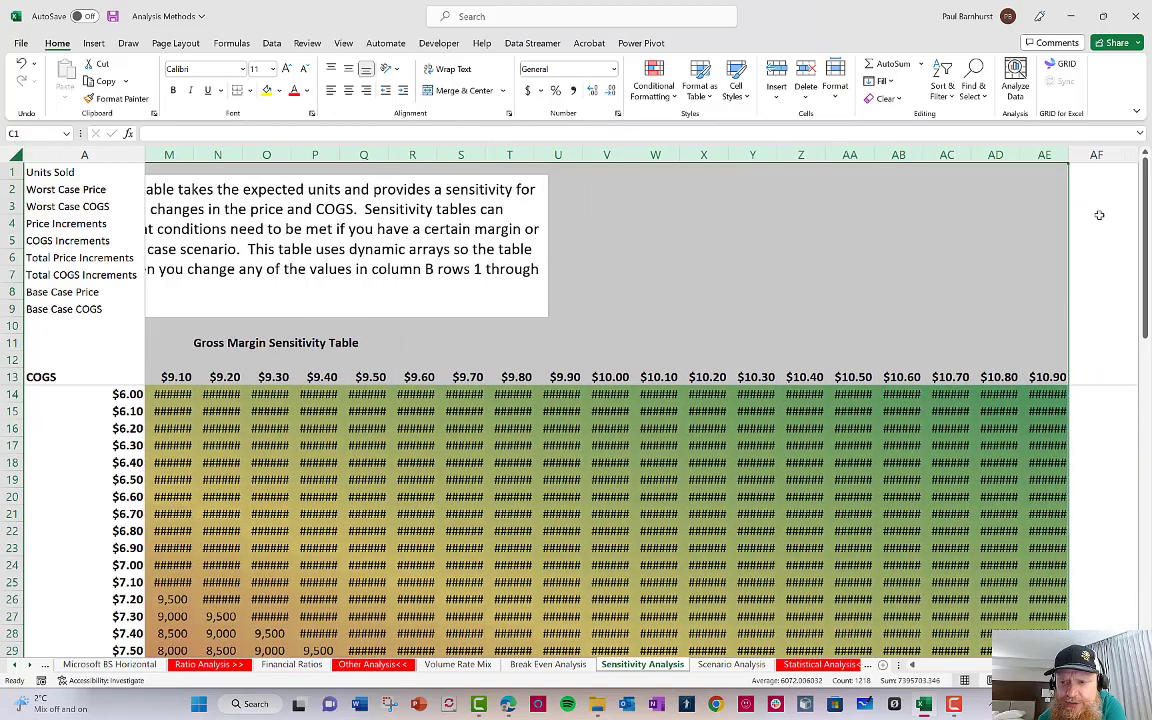
pyautogui.doubleClick(1069, 156)
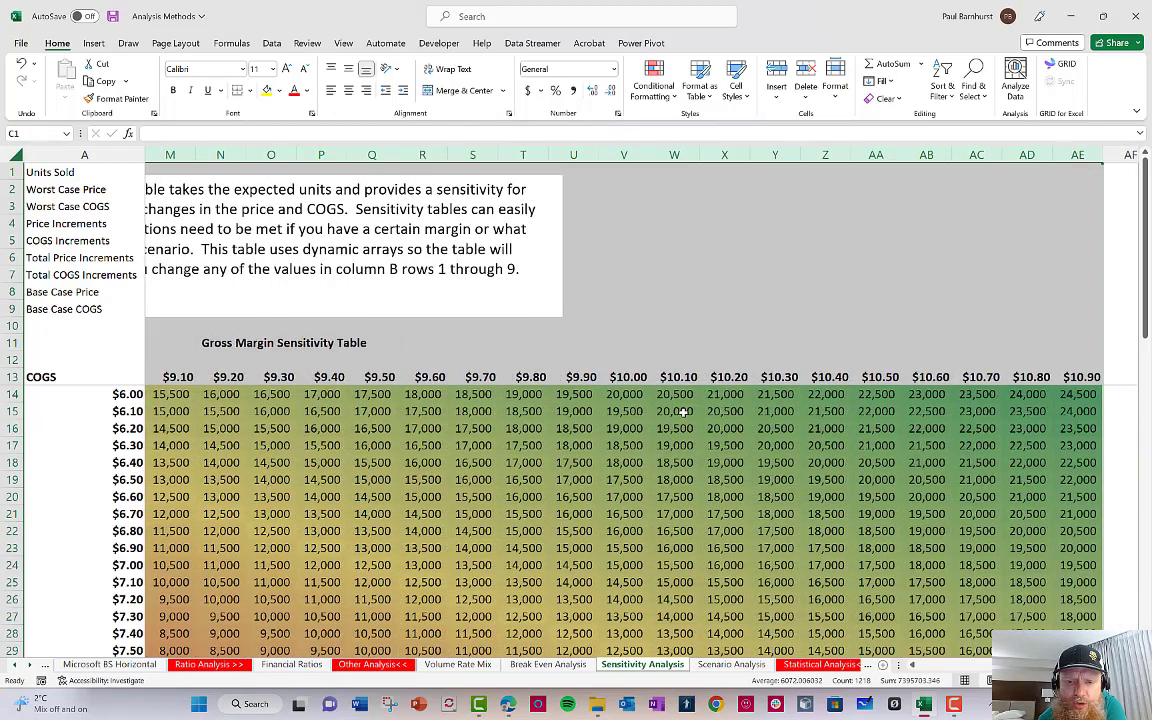
# Go back to the start of the Gross Margin Sensitivity Table and examine the formula behind the first COGS value in A14.
pyautogui.click(613, 411)
pyautogui.press('Left')
pyautogui.press('Left')
pyautogui.press('Left')
pyautogui.press('Left')
pyautogui.press('Left')
pyautogui.press('Left')
pyautogui.press('Left')
pyautogui.press('Left')
pyautogui.press('Left')
pyautogui.press('Left')
pyautogui.press('Left')
pyautogui.press('Left')
pyautogui.press('Left')
pyautogui.press('Left')
pyautogui.press('Left')
pyautogui.press('Left')
pyautogui.press('Left')
pyautogui.press('Left')
pyautogui.press('Left')
pyautogui.press('Left')
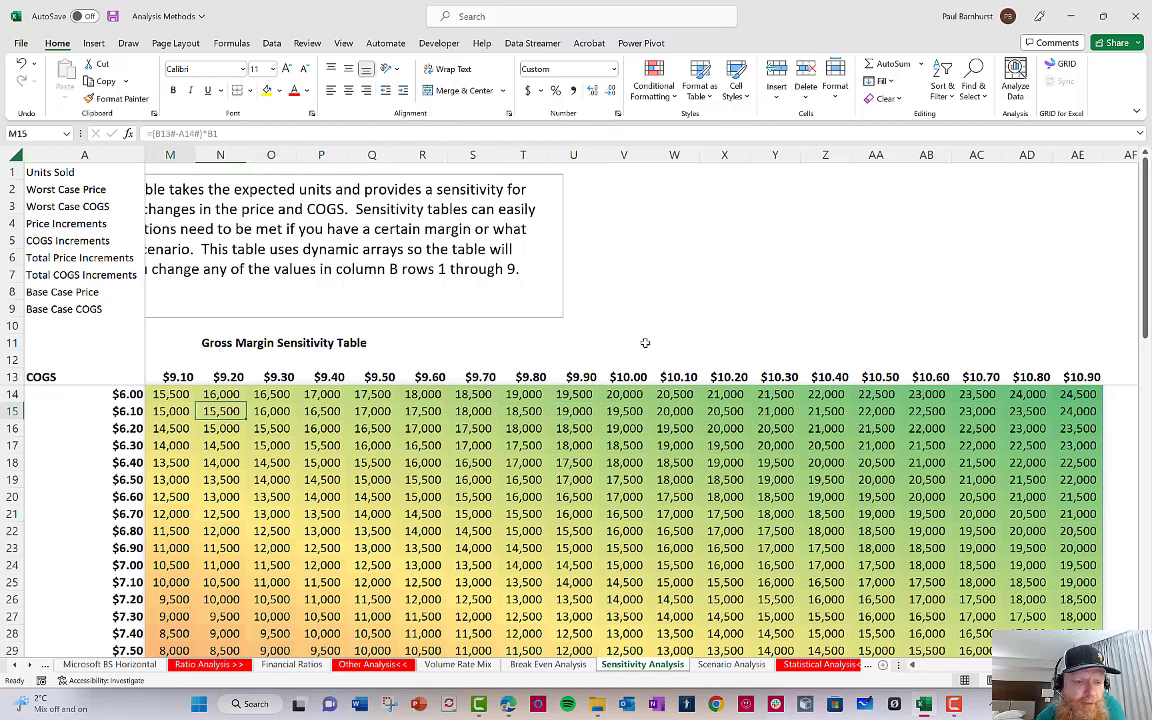
pyautogui.press('Up')
pyautogui.press('Up')
pyautogui.press('Up')
pyautogui.press('Up')
pyautogui.press('Right')
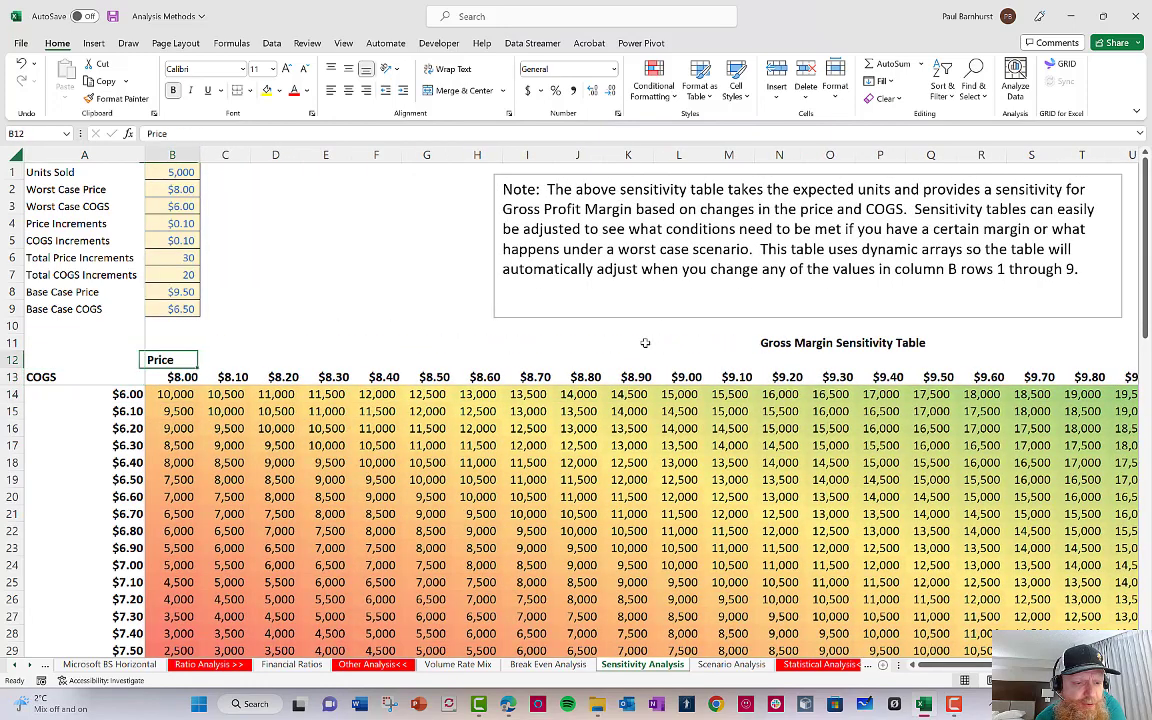
pyautogui.press('Down')
pyautogui.press('Down')
pyautogui.press('Down')
pyautogui.press('Left')
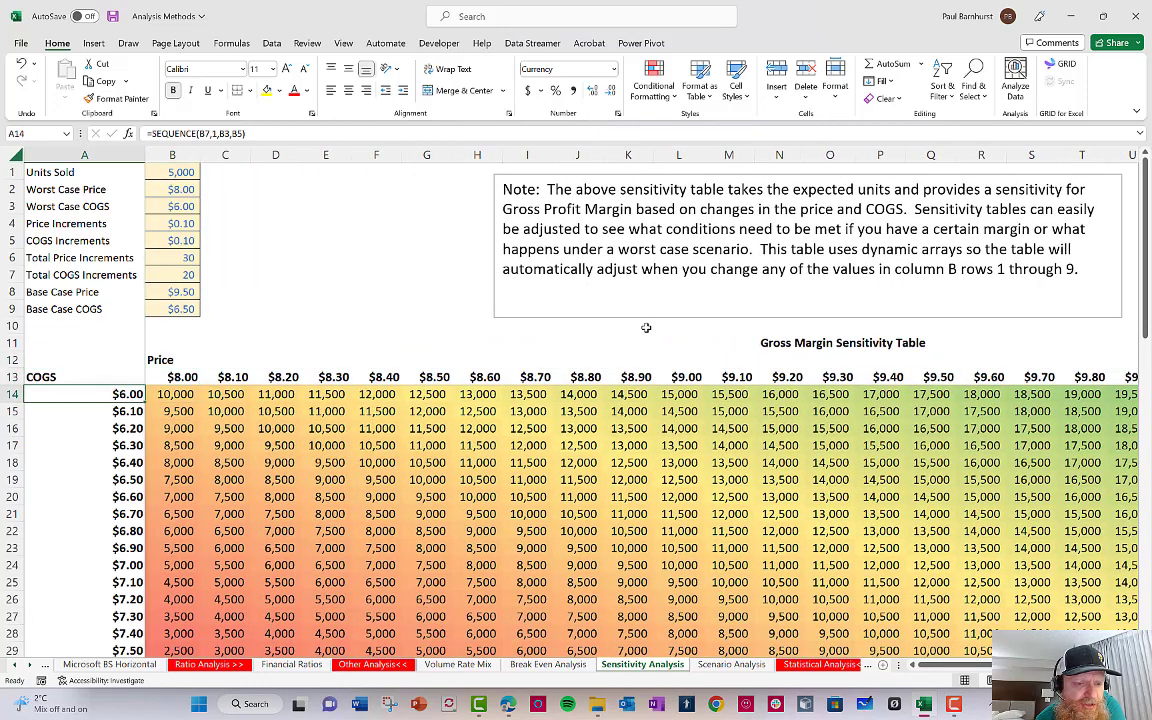
# Examine the spilled formula behind the gross margin values across the first rows of the Gross Margin Sensitivity Table.
pyautogui.press('Right')
pyautogui.press('Right')
pyautogui.press('Right')
pyautogui.press('Right')
pyautogui.press('Right')
pyautogui.press('Right')
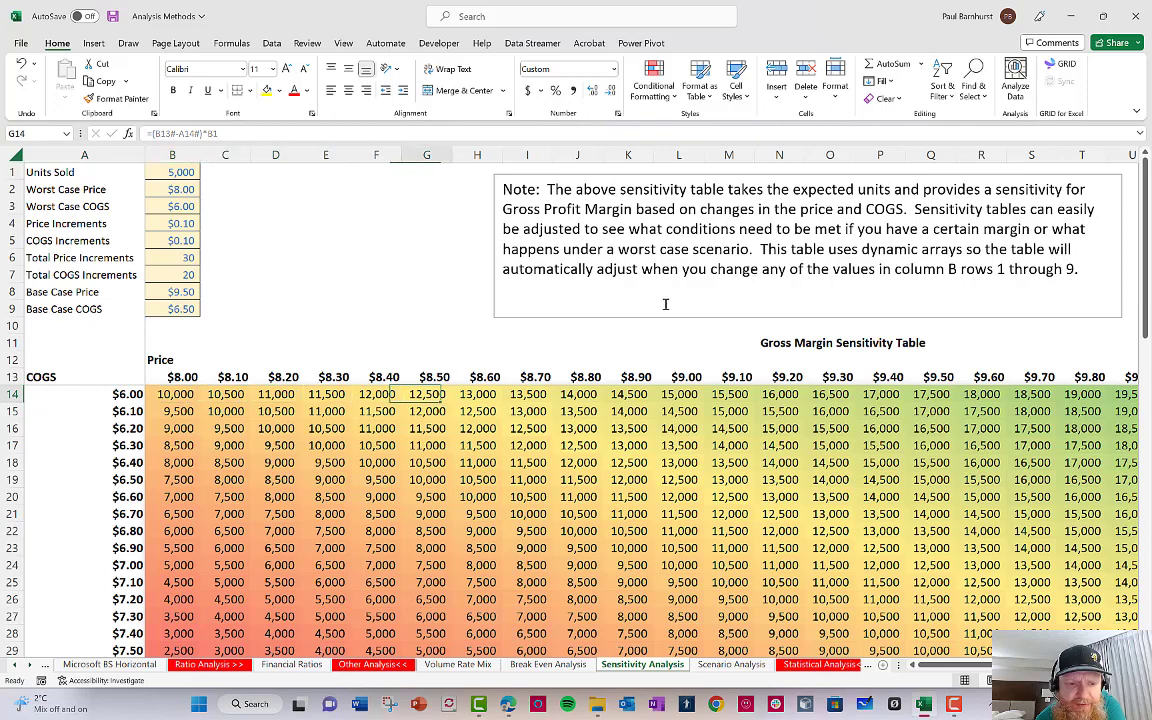
pyautogui.press('Left')
pyautogui.press('Left')
pyautogui.press('Left')
pyautogui.press('Left')
pyautogui.press('Left')
pyautogui.press('Down')
pyautogui.press('Down')
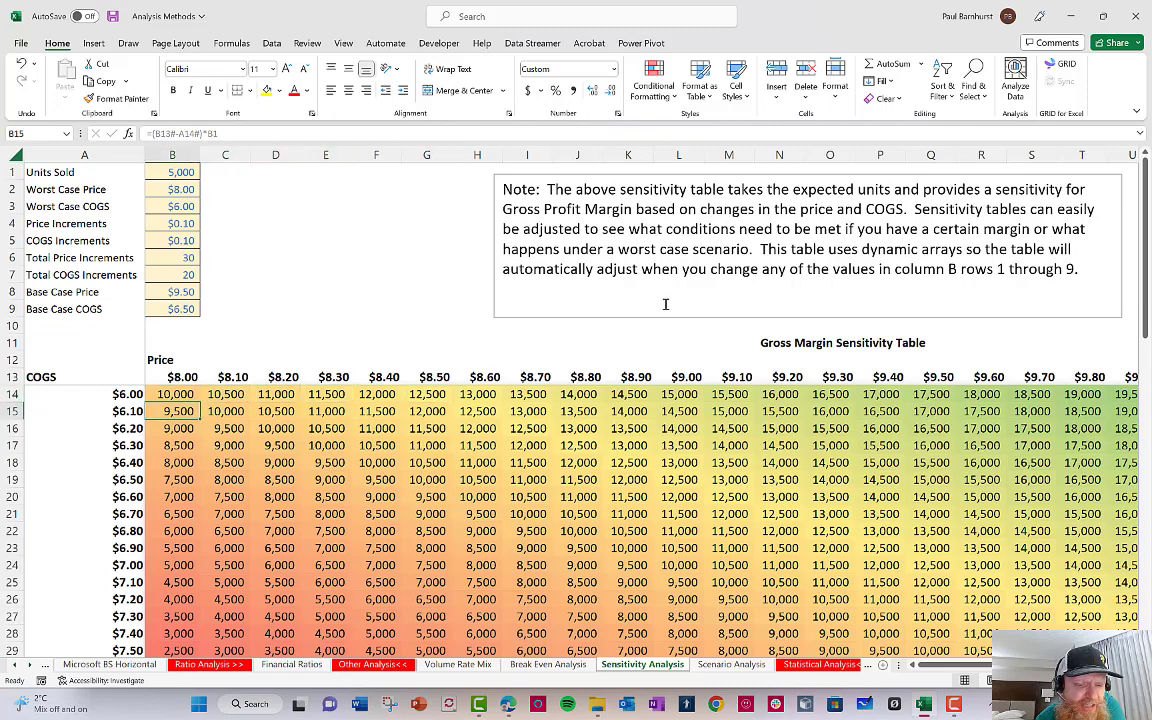
# Go down to the GP Margin Table and examine the dynamic array formula behind its percentages.
pyautogui.press('Down')
pyautogui.press('Down')
pyautogui.press('Down')
pyautogui.press('Down')
pyautogui.press('Down')
pyautogui.press('Down')
pyautogui.press('Down')
pyautogui.press('Down')
pyautogui.press('Down')
pyautogui.press('Down')
pyautogui.press('Down')
pyautogui.press('Down')
pyautogui.press('Down')
pyautogui.press('Down')
pyautogui.press('Down')
pyautogui.press('Down')
pyautogui.press('Down')
pyautogui.press('Down')
pyautogui.press('Down')
pyautogui.press('Down')
pyautogui.press('Right')
pyautogui.press('Right')
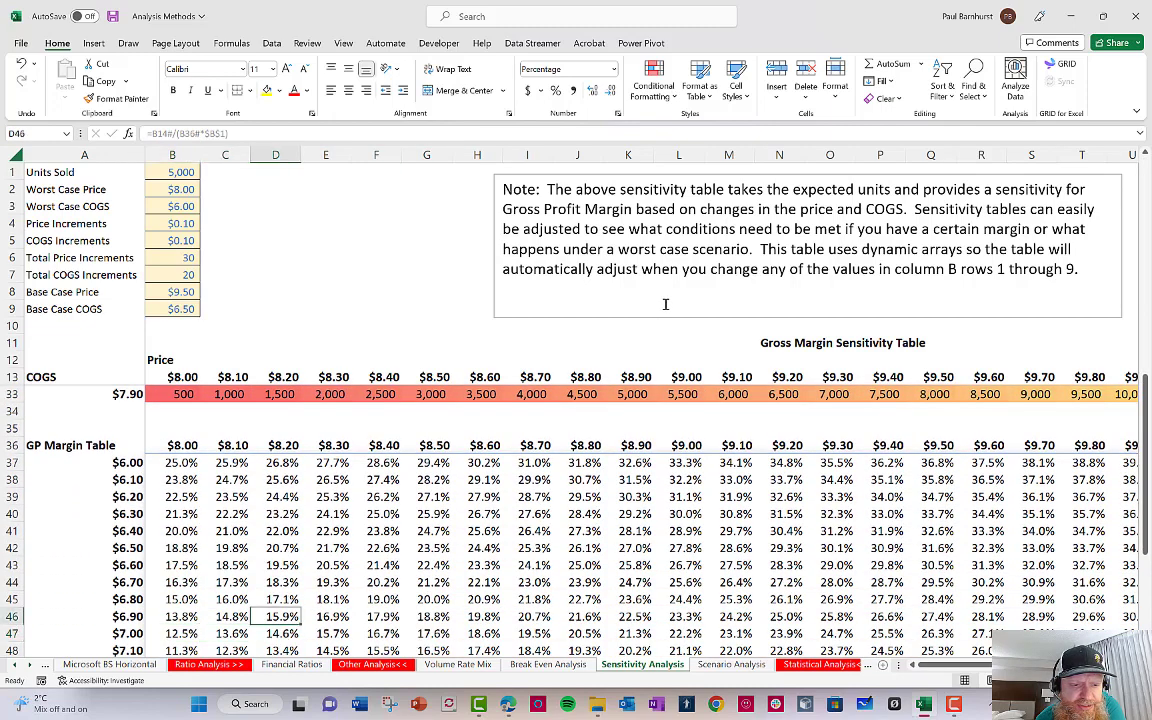
# Review the GP Margin Table out to its last price column and down to its last COGS row.
pyautogui.press('Up')
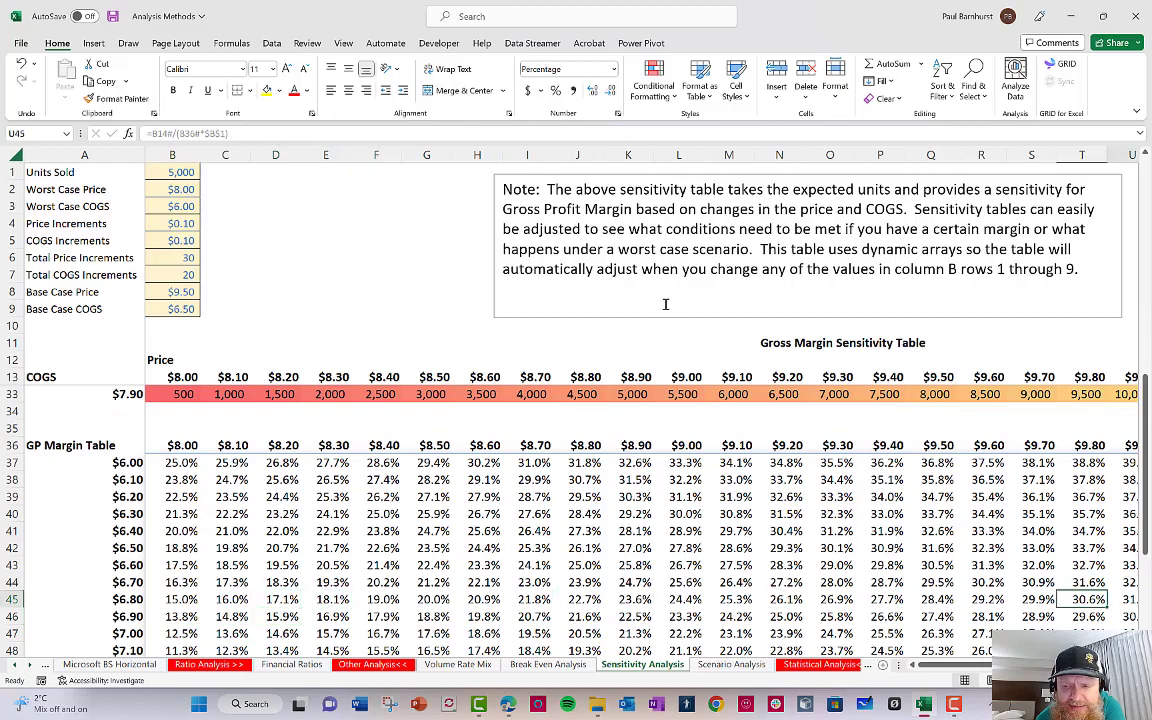
pyautogui.press('Right')
pyautogui.press('Right')
pyautogui.press('Right')
pyautogui.press('Right')
pyautogui.press('Right')
pyautogui.press('Right')
pyautogui.press('Right')
pyautogui.press('Right')
pyautogui.press('Right')
pyautogui.press('Right')
pyautogui.press('Right')
pyautogui.press('Right')
pyautogui.press('Right')
pyautogui.press('Right')
pyautogui.press('Right')
pyautogui.press('Right')
pyautogui.press('Right')
pyautogui.press('Right')
pyautogui.press('Right')
pyautogui.press('Right')
pyautogui.press('Right')
pyautogui.press('Right')
pyautogui.press('Right')
pyautogui.press('Right')
pyautogui.press('Right')
pyautogui.press('Right')
pyautogui.press('Right')
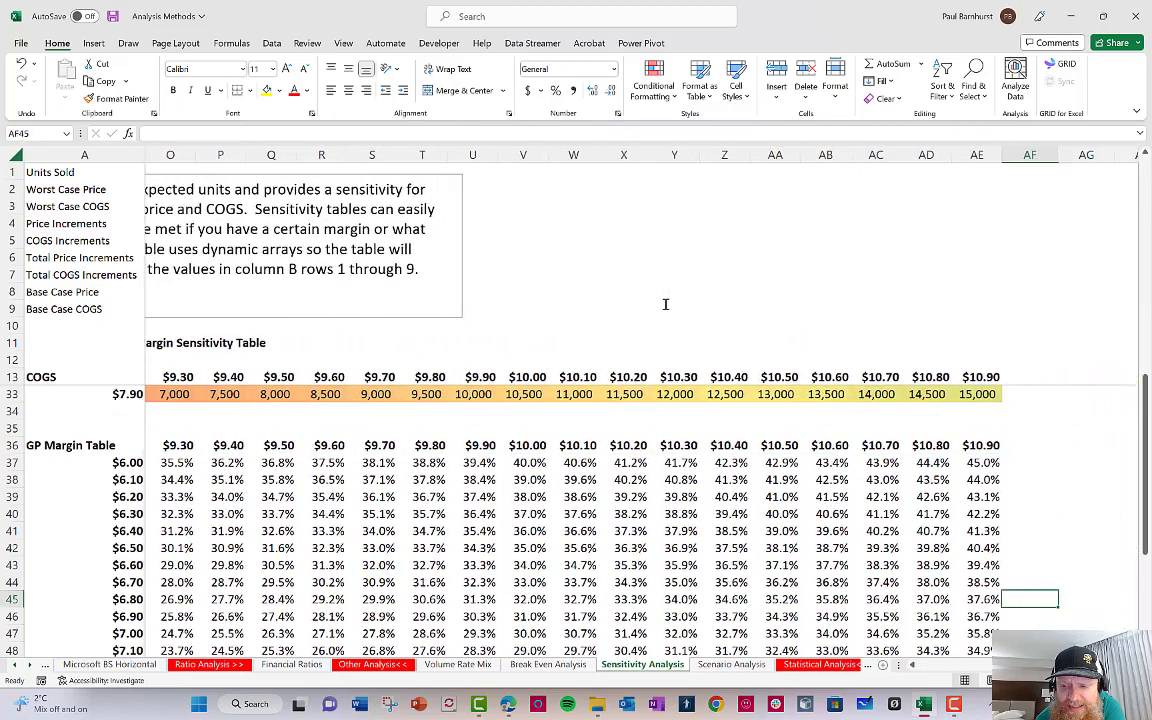
pyautogui.press('Down')
pyautogui.press('Down')
pyautogui.press('Down')
pyautogui.press('Down')
pyautogui.press('Down')
pyautogui.press('Down')
pyautogui.press('Down')
pyautogui.press('Down')
pyautogui.press('Down')
pyautogui.press('Down')
pyautogui.press('Down')
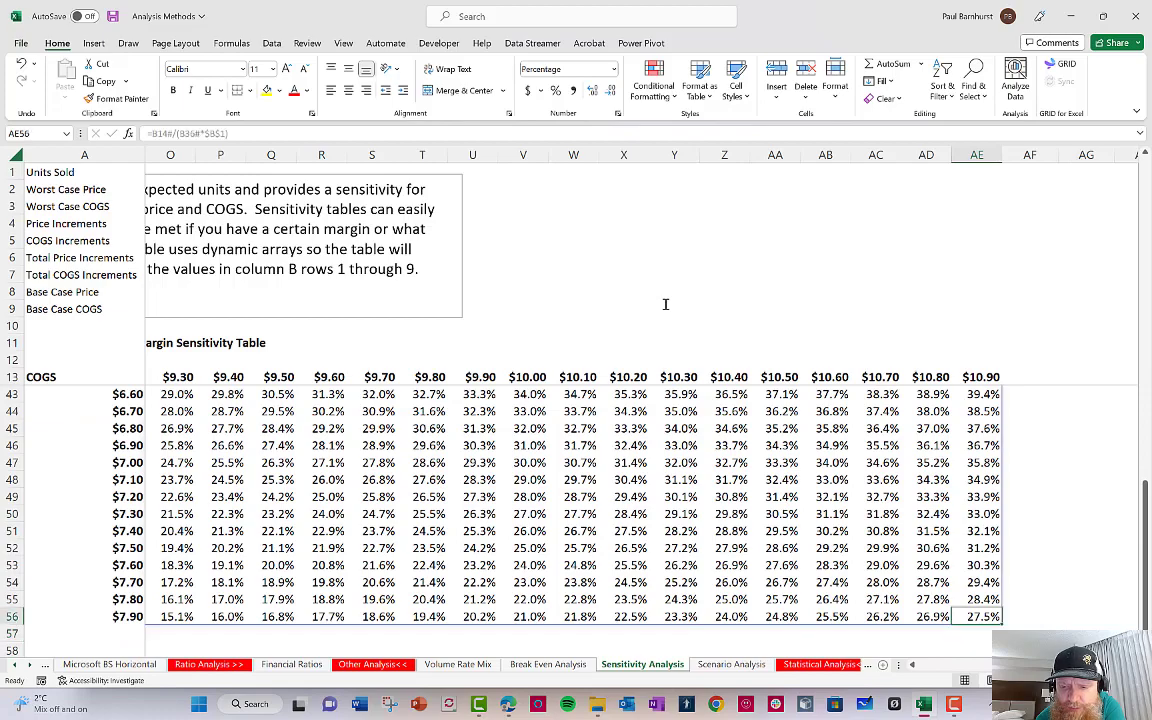
# Review the lower rows of the GP Margin Table back towards its first price columns.
pyautogui.press('Up')
pyautogui.press('Up')
pyautogui.press('Up')
pyautogui.press('Up')
pyautogui.press('Up')
pyautogui.press('Up')
pyautogui.press('Up')
pyautogui.press('Left')
pyautogui.press('Left')
pyautogui.press('Left')
pyautogui.press('Left')
pyautogui.press('Left')
pyautogui.press('Left')
pyautogui.press('Left')
pyautogui.press('Left')
pyautogui.press('Left')
pyautogui.press('Left')
pyautogui.press('Left')
pyautogui.press('Left')
pyautogui.press('Left')
pyautogui.press('Left')
pyautogui.press('Left')
pyautogui.press('Left')
pyautogui.press('Left')
pyautogui.press('Left')
pyautogui.press('Left')
pyautogui.press('Left')
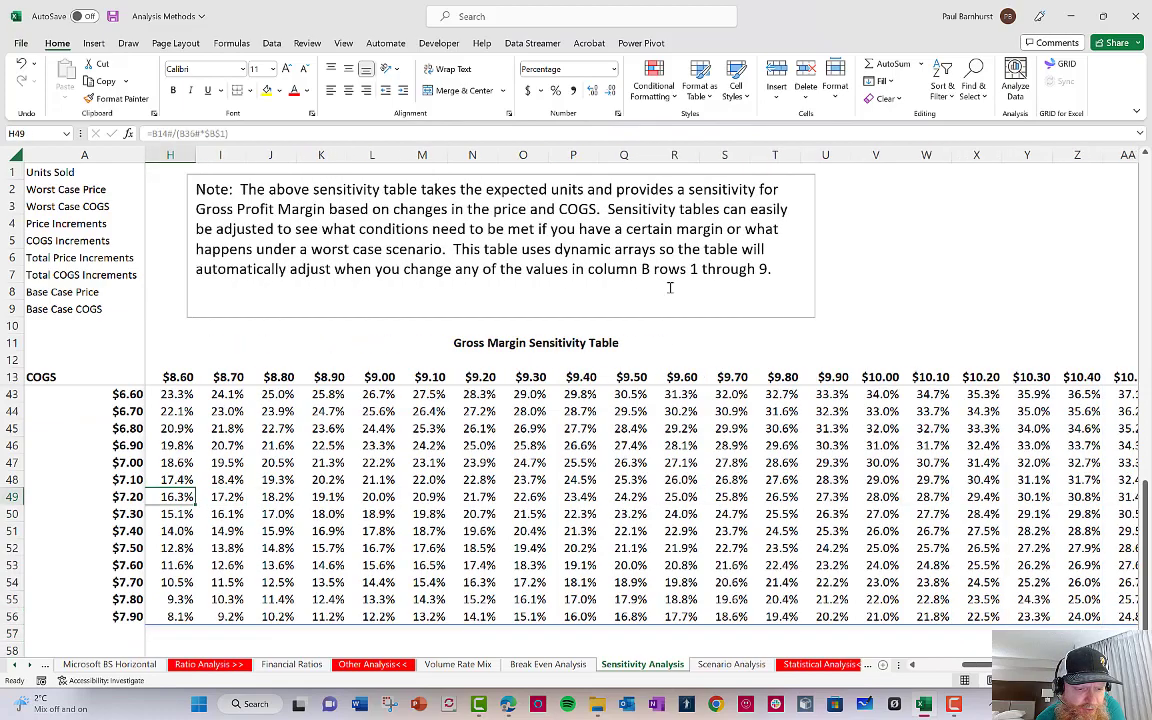
pyautogui.press('Down')
pyautogui.press('Down')
pyautogui.press('Down')
pyautogui.press('Down')
pyautogui.press('Down')
pyautogui.press('Down')
pyautogui.press('Down')
pyautogui.press('Left')
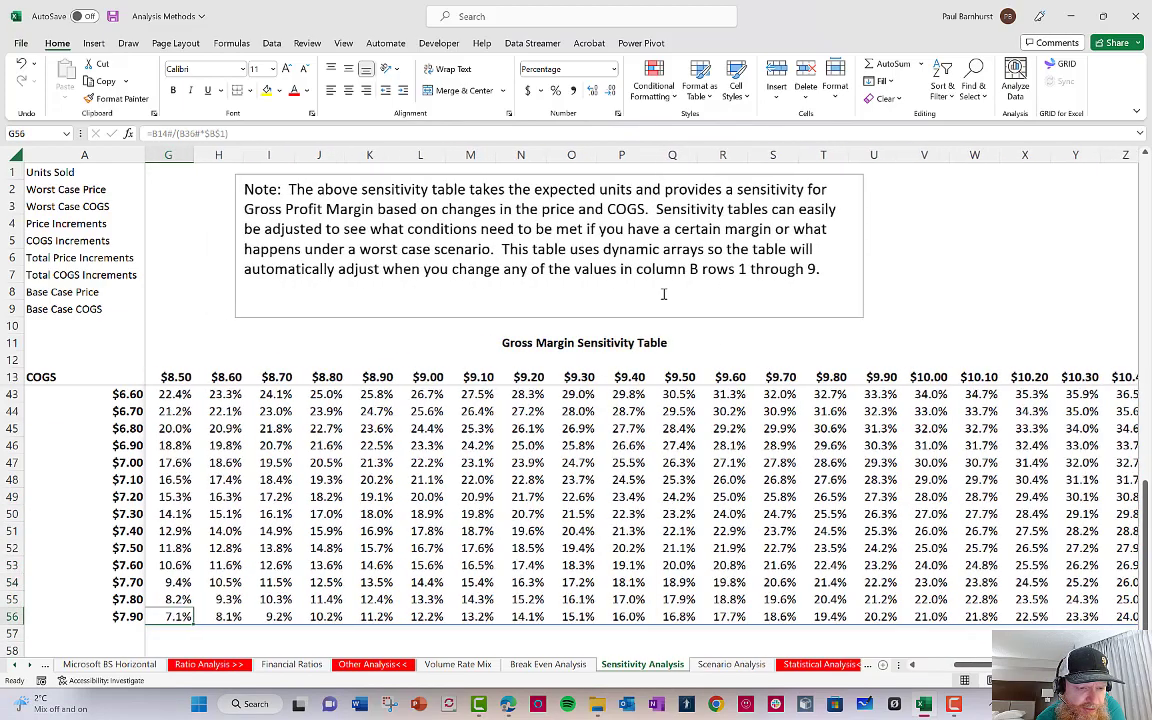
pyautogui.press('Left')
pyautogui.press('Left')
pyautogui.press('Left')
pyautogui.press('Left')
# Delete the note's closing line, "This method can be used for other sensitivities like FX rate, etc.".
pyautogui.click(662, 294)
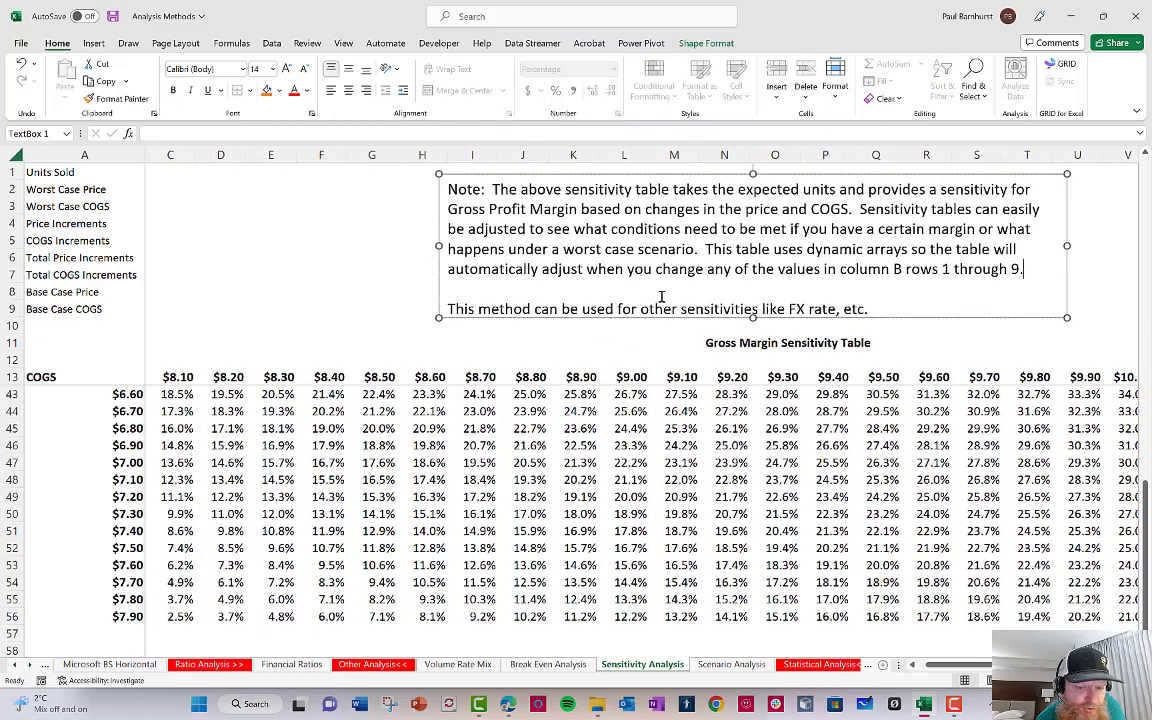
pyautogui.hotkey('ctrl', 'shift', 'End')
pyautogui.press('Delete')
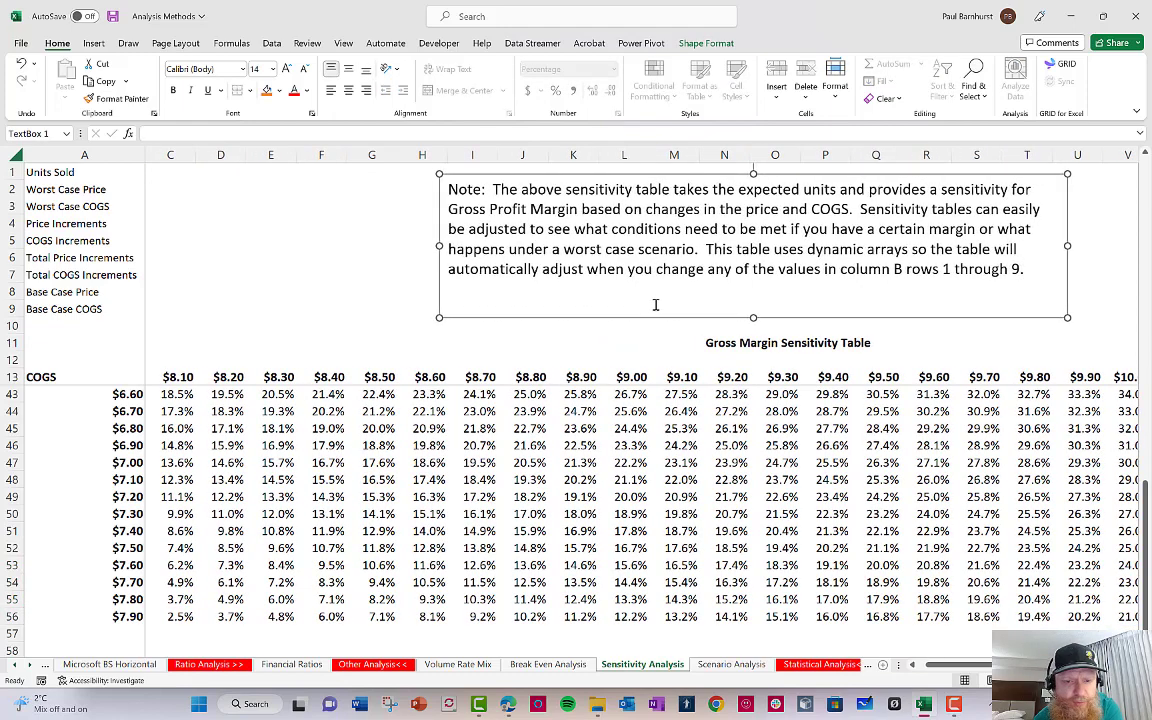
# Return to the assumptions at the start of the sheet and set Units Sold in B1 to 10,000.
pyautogui.click(358, 273)
pyautogui.hotkey('ctrl', 'Home')
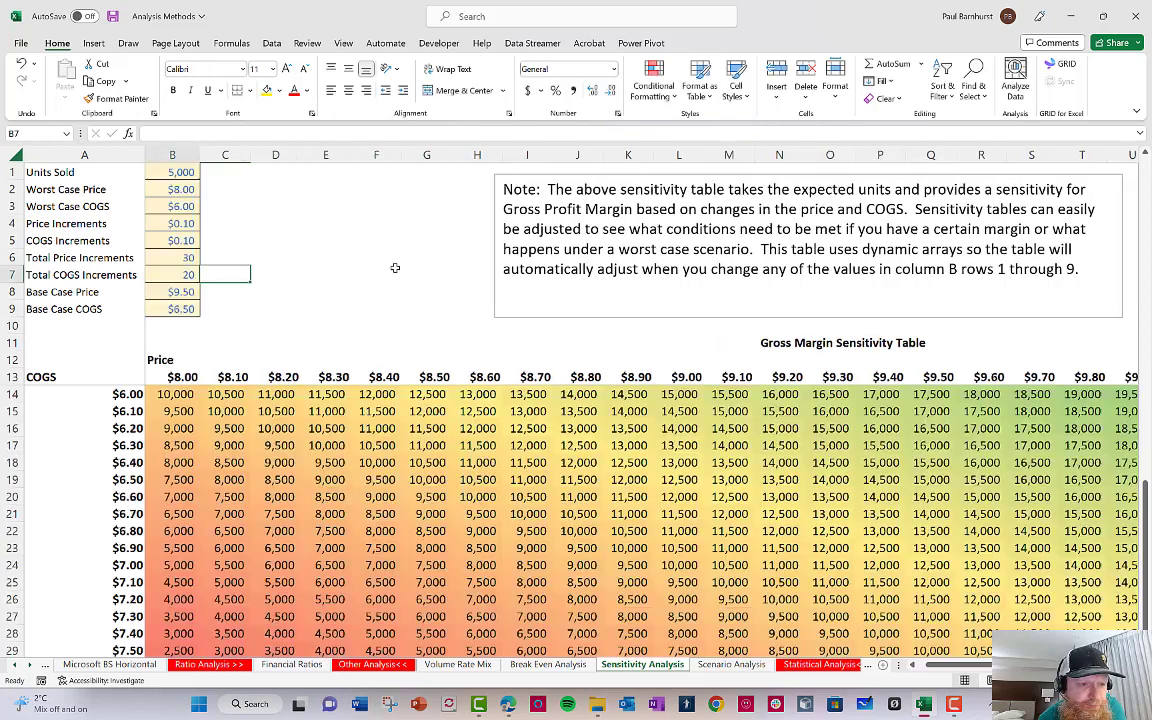
pyautogui.press('Left')
pyautogui.press('Up')
pyautogui.press('Up')
pyautogui.press('Up')
pyautogui.press('Up')
pyautogui.press('Up')
pyautogui.press('Up')
pyautogui.press('Up')
pyautogui.press('Up')
pyautogui.press('Up')
pyautogui.press('Up')
pyautogui.press('Up')
pyautogui.press('Up')
pyautogui.press('Up')
pyautogui.press('Right')
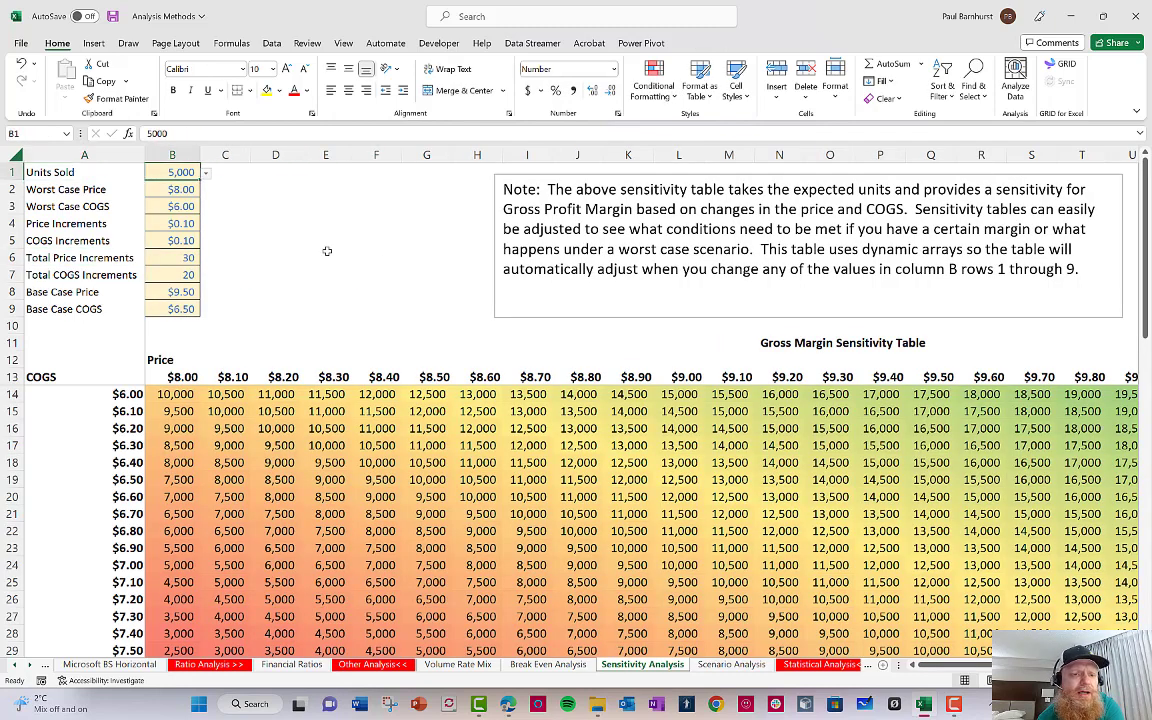
pyautogui.click(205, 173)
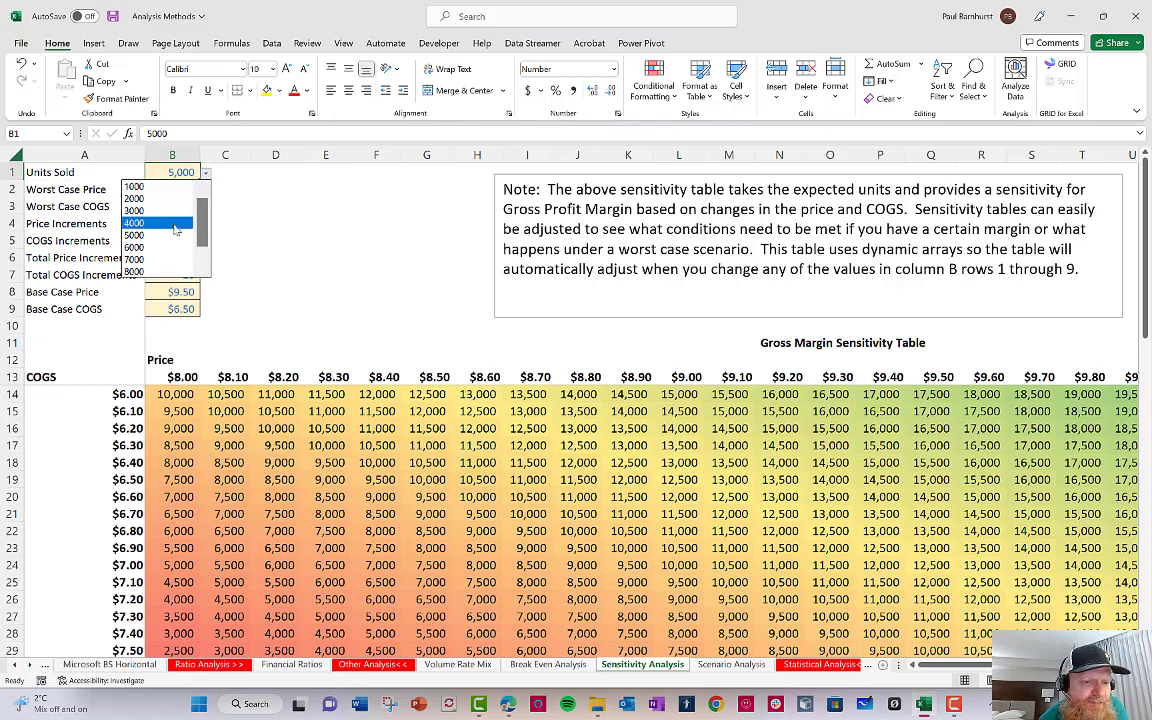
pyautogui.moveTo(202, 243); pyautogui.dragTo(199, 270)
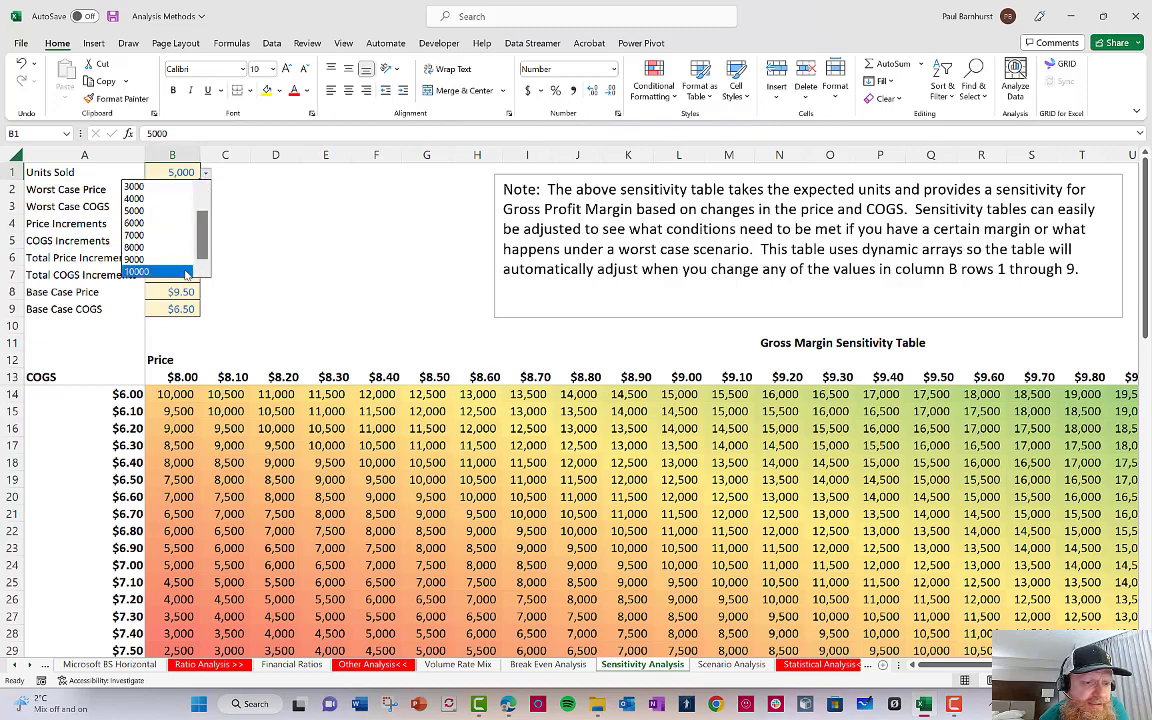
pyautogui.click(184, 273)
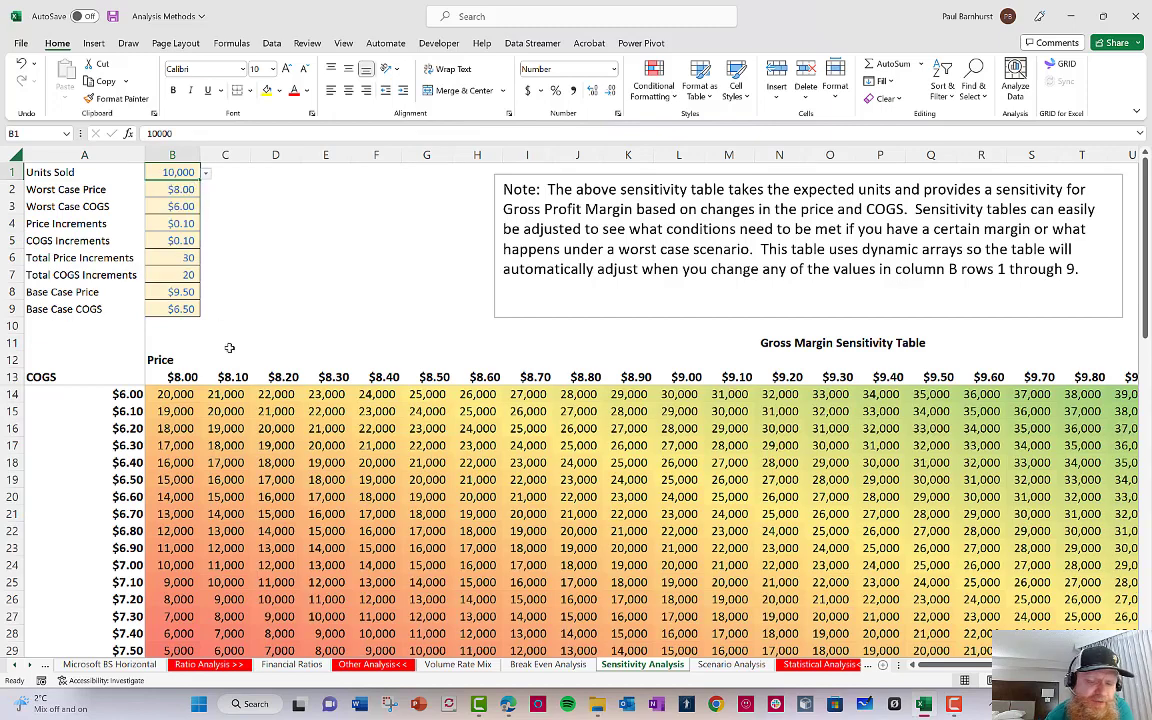
# Examine which ranges the gross margin formula in B14 refers to, leaving the formula as it is.
pyautogui.click(172, 394)
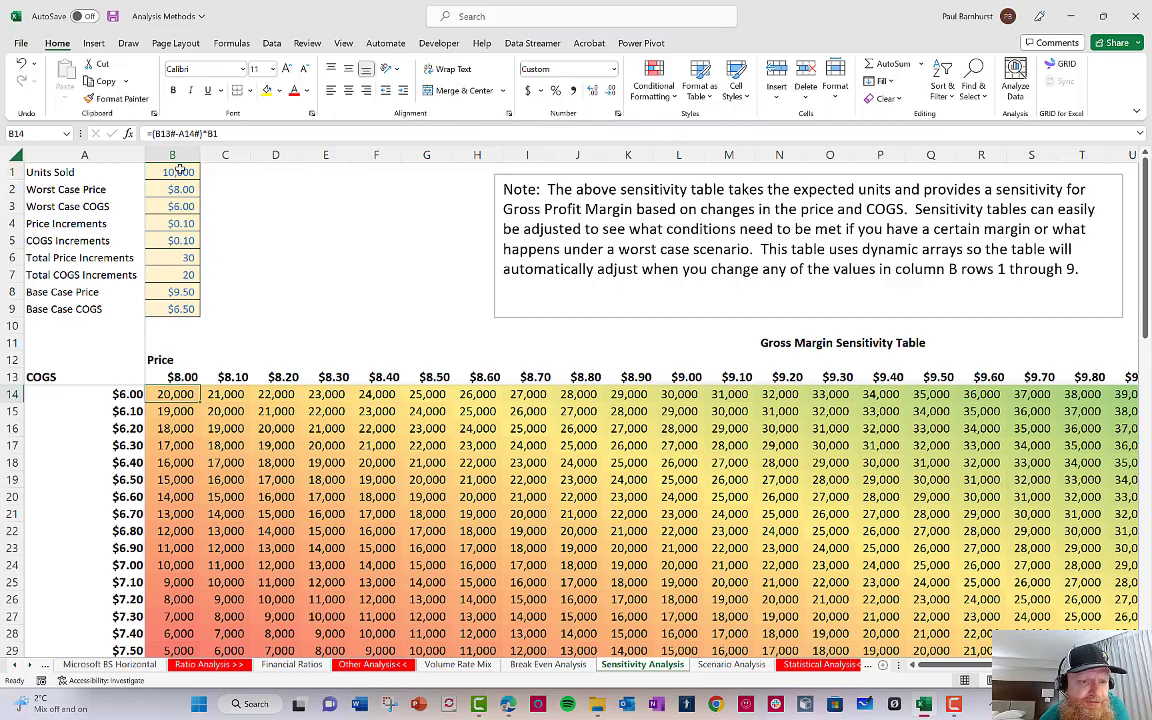
pyautogui.click(165, 133)
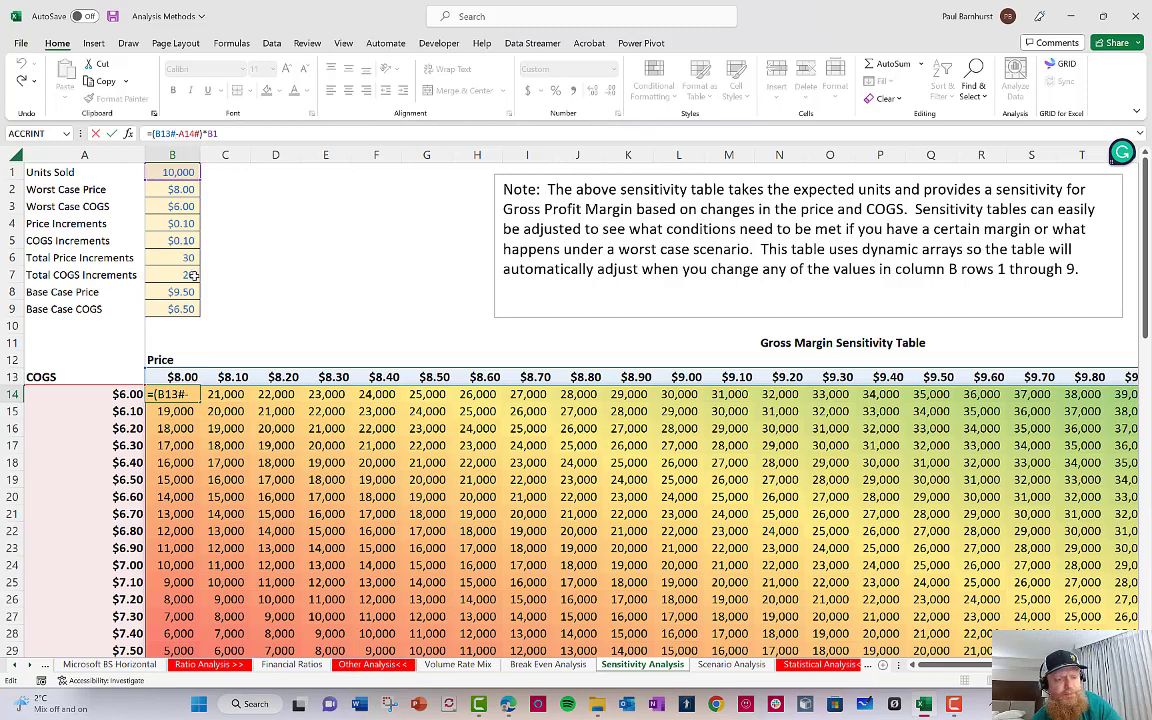
pyautogui.press('Escape')
# Set the Worst Case Price in B2 to 8.50.
pyautogui.click(185, 187)
pyautogui.hotkey('alt', 'Down')
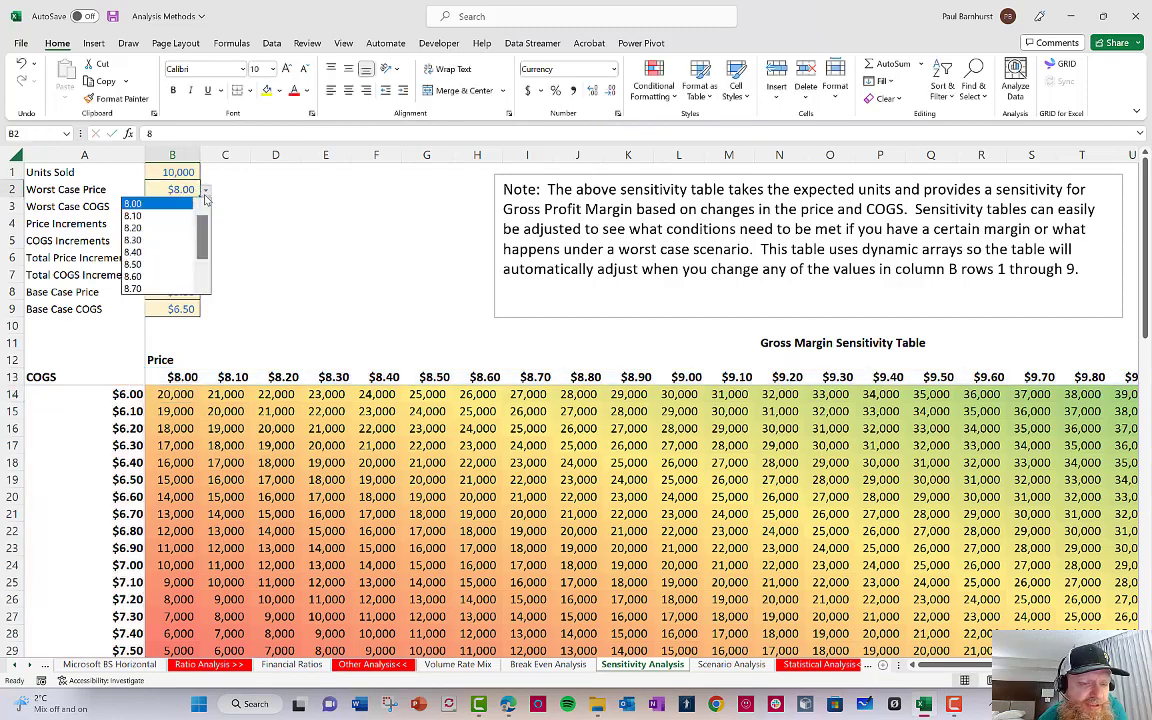
pyautogui.click(160, 264)
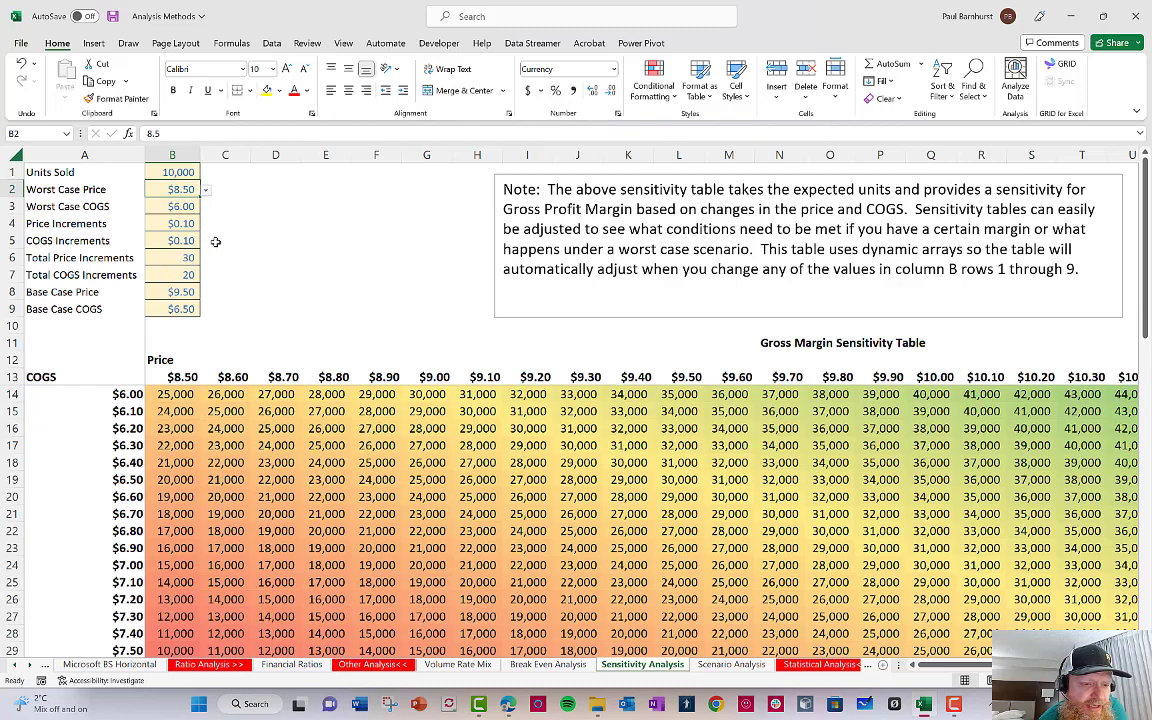
pyautogui.click(215, 242)
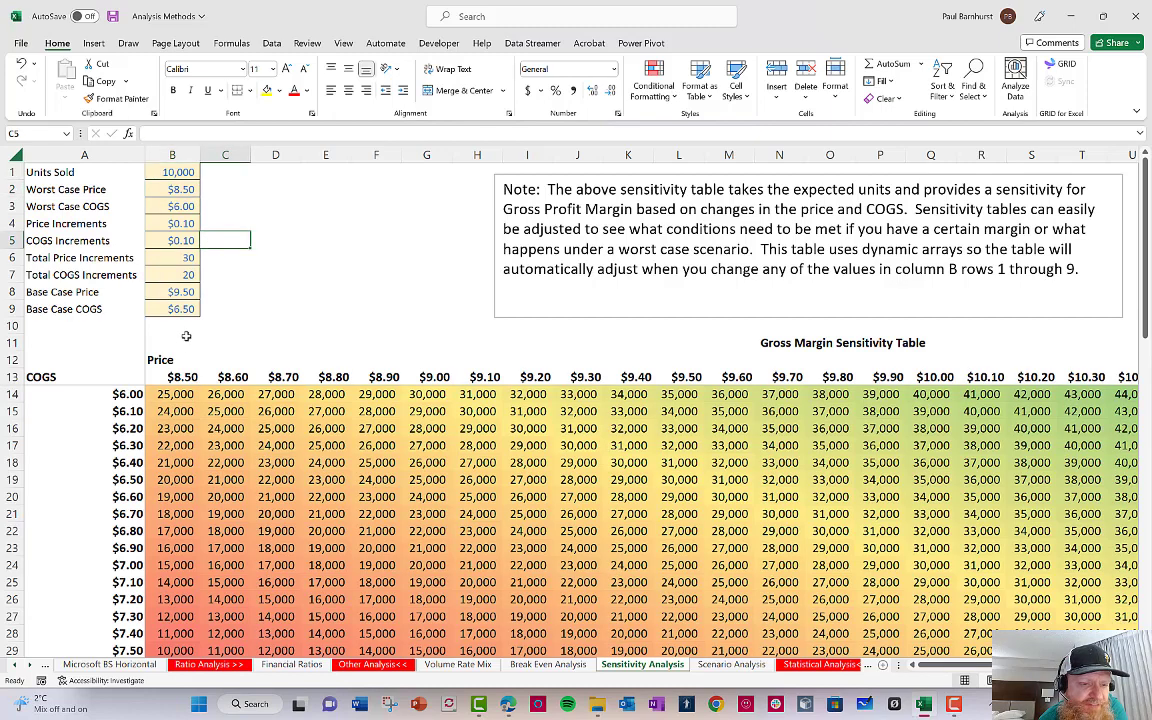
# Set the Worst Case COGS in B3 to 5.50.
pyautogui.click(183, 199)
pyautogui.hotkey('alt', 'Down')
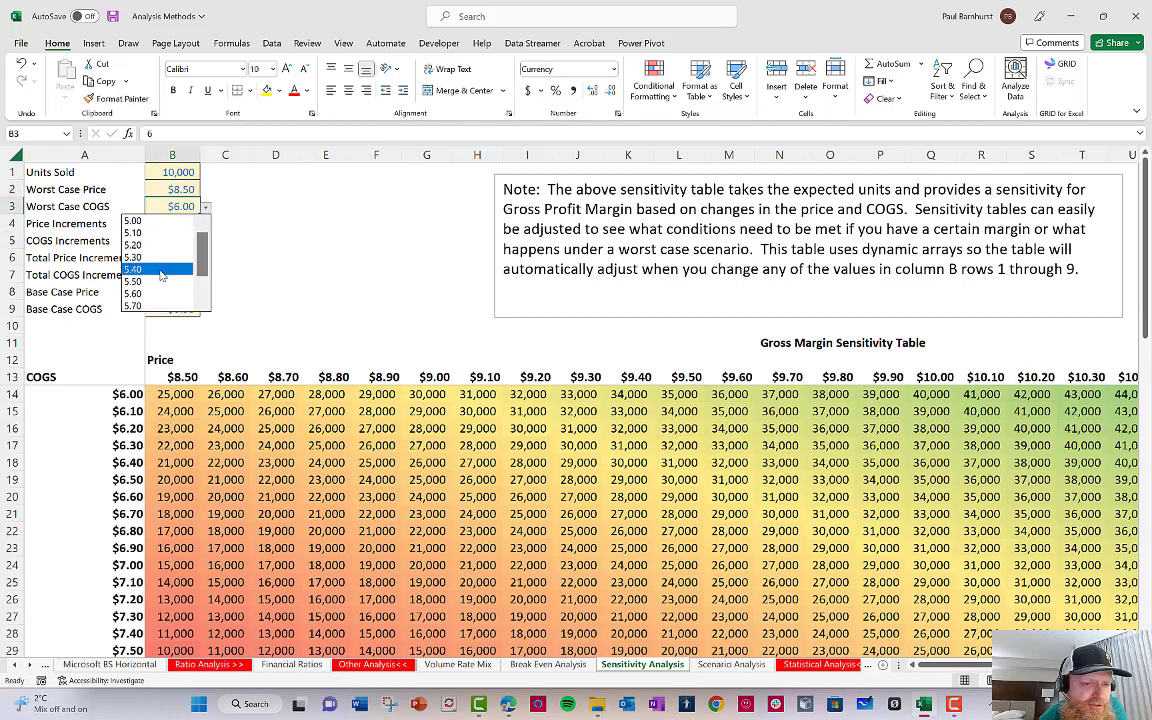
pyautogui.click(160, 281)
pyautogui.click(204, 236)
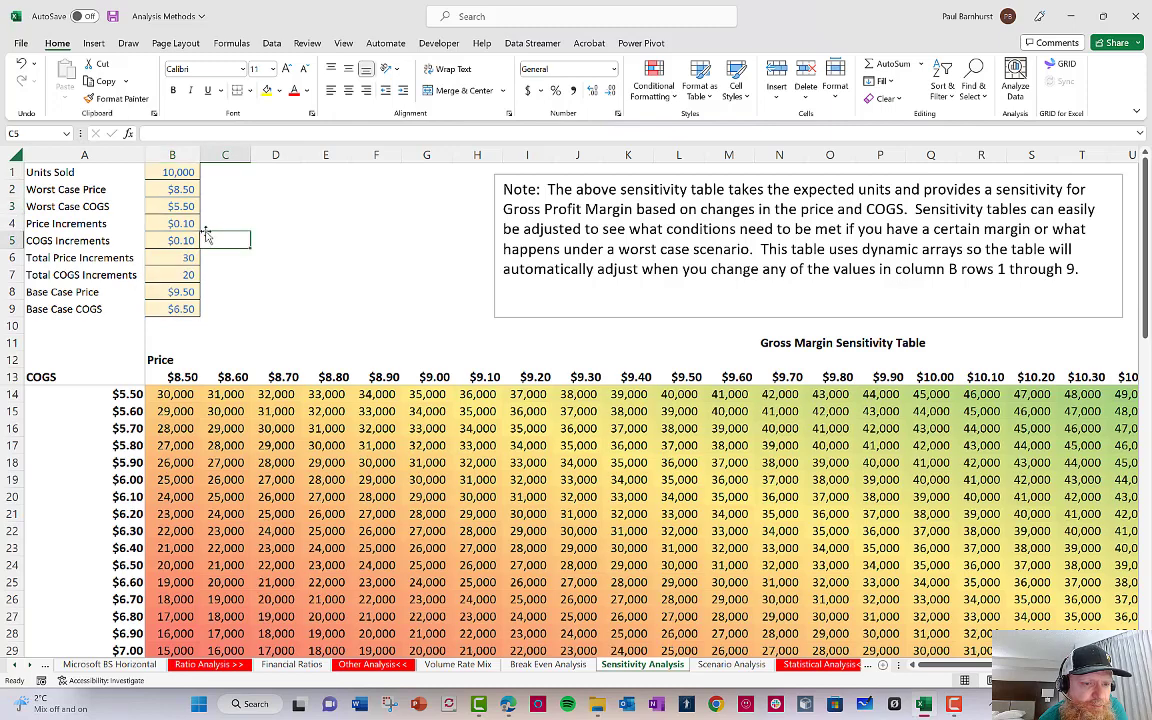
# Check the Price Increments and Worst Case COGS inputs, and examine the formulas behind the first price in B13 and the first margin value in B14.
pyautogui.click(185, 225)
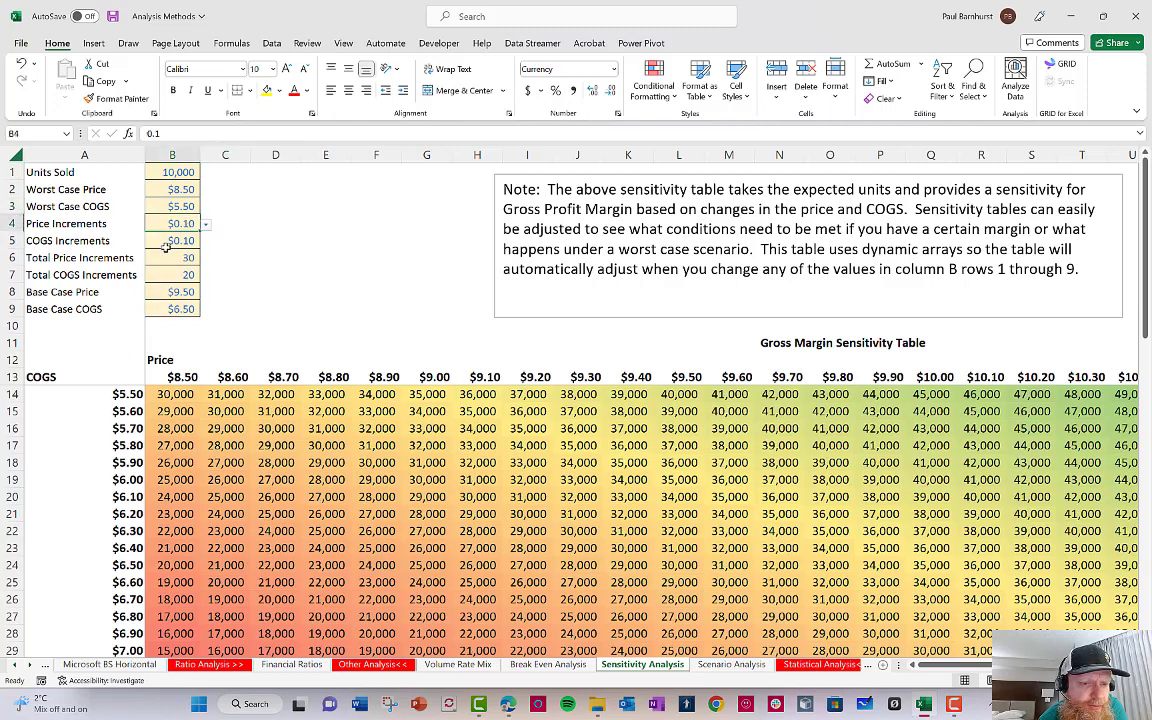
pyautogui.click(188, 205)
pyautogui.press('Return')
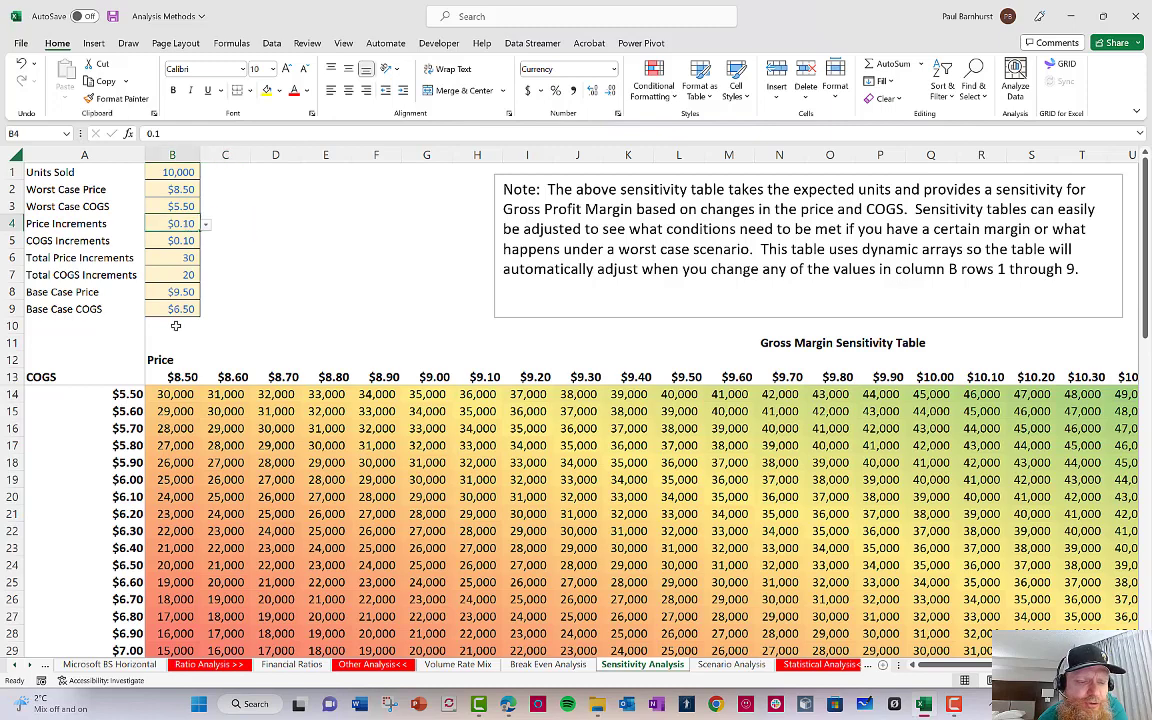
pyautogui.hotkey('ctrl', 'Down')
pyautogui.hotkey('ctrl', 'Down')
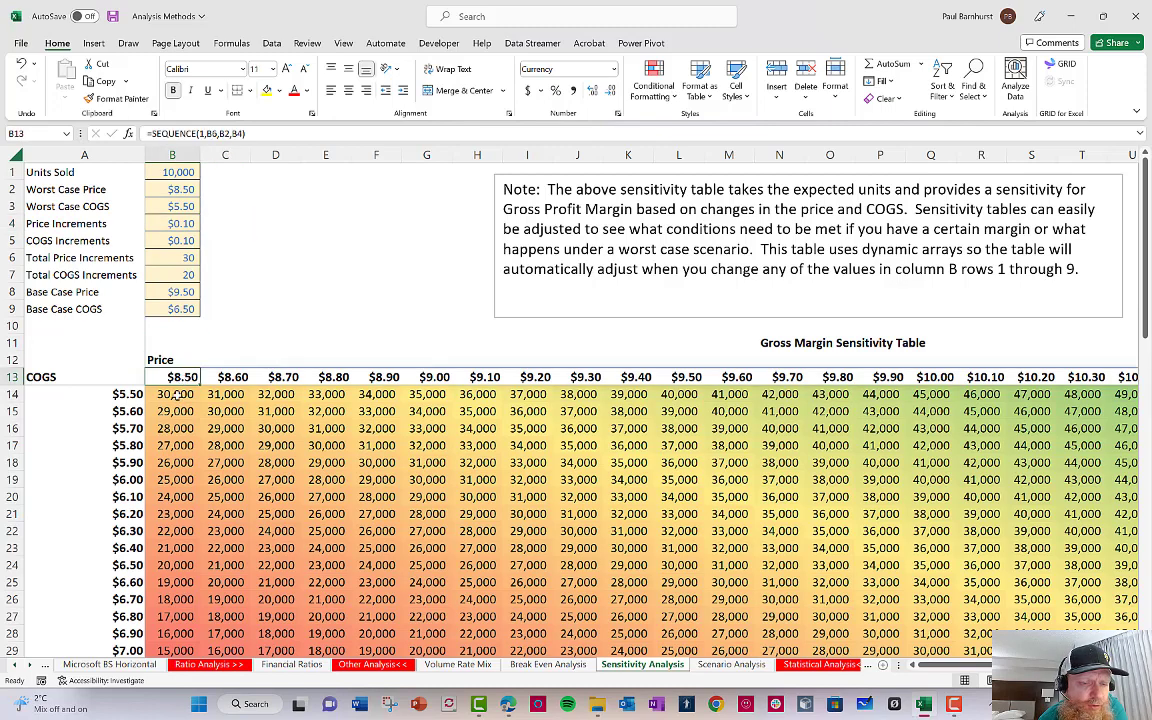
pyautogui.click(172, 400)
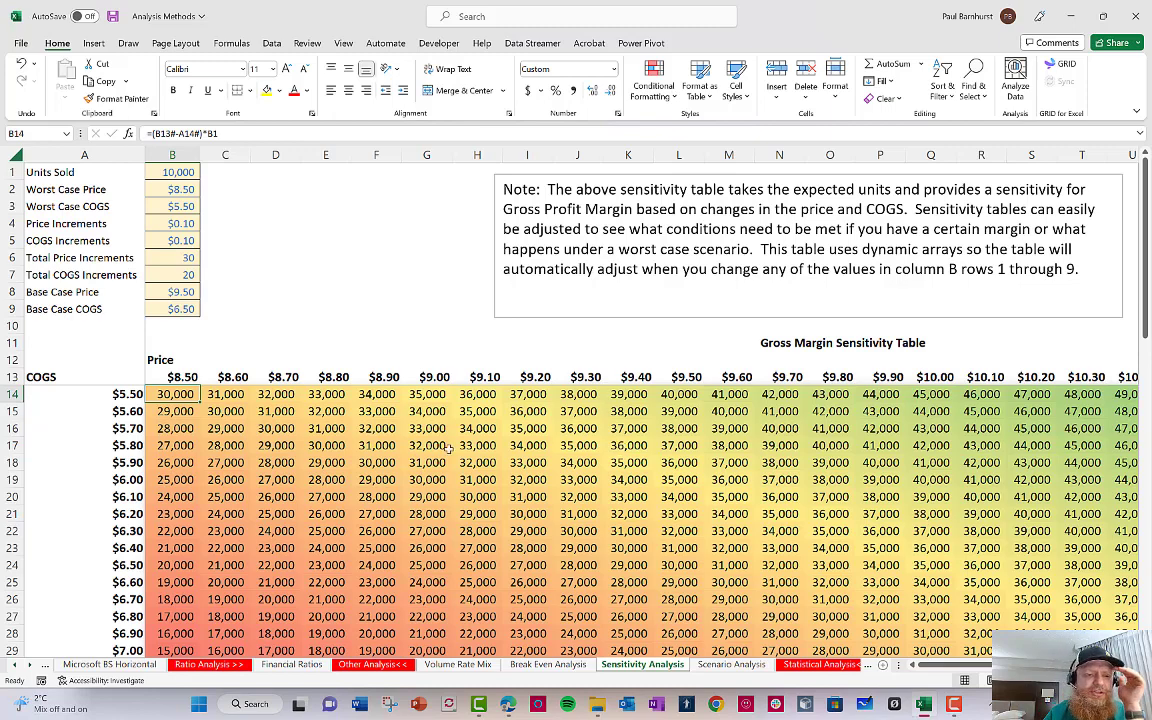
# Reduce the sensitivity table's columns by setting Total Price Increments in B6 to 5.
pyautogui.click(186, 256)
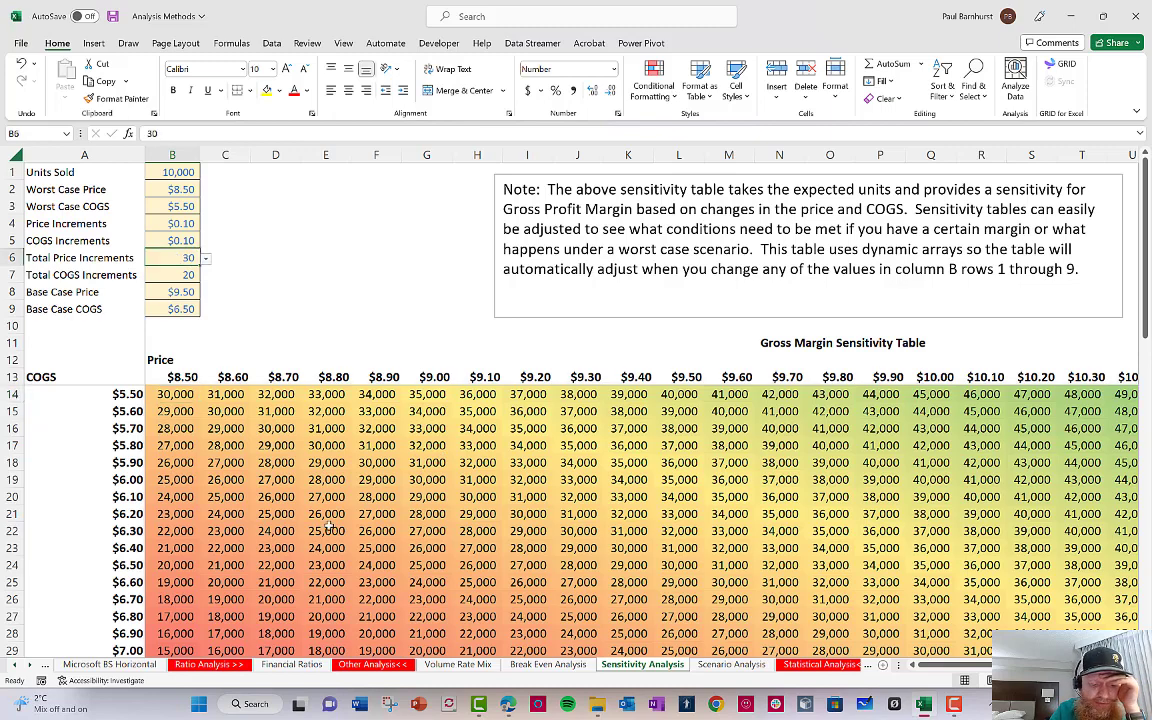
pyautogui.click(205, 259)
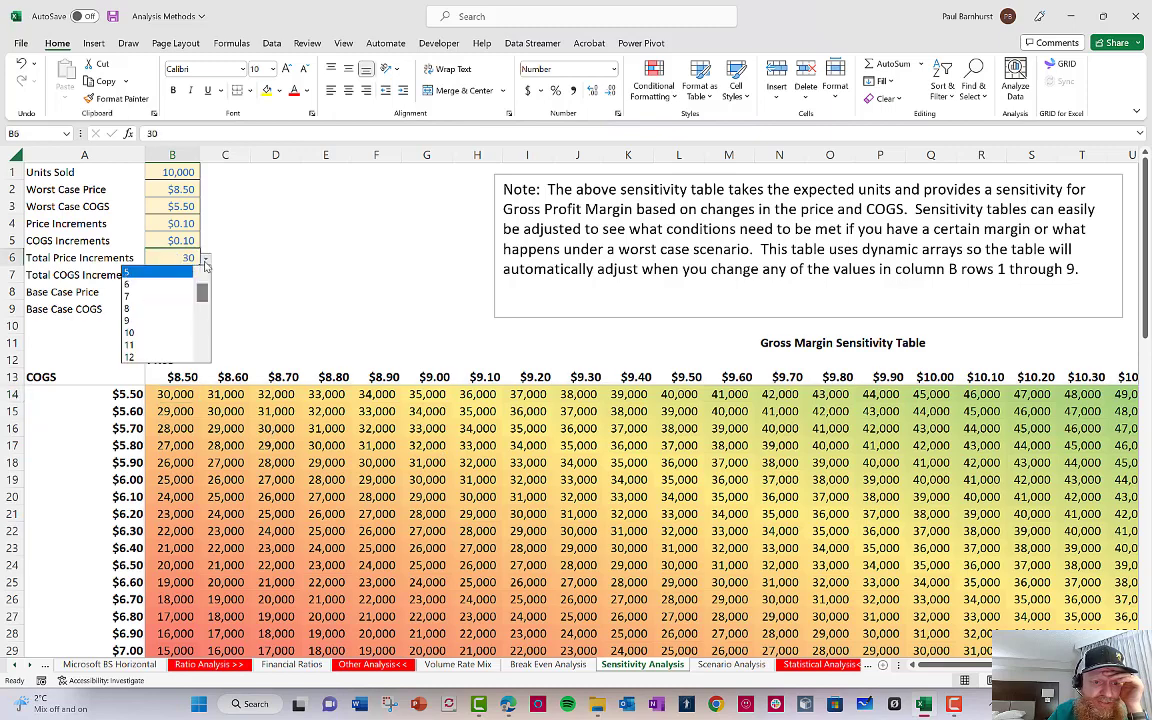
pyautogui.click(180, 272)
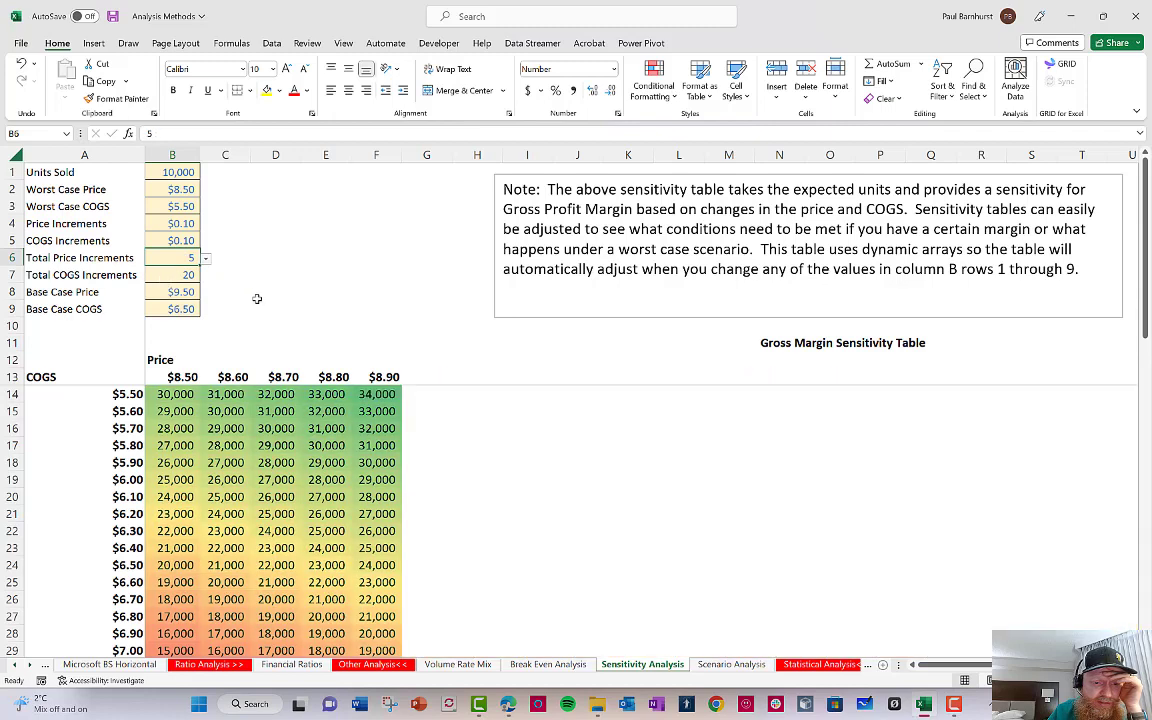
pyautogui.click(258, 292)
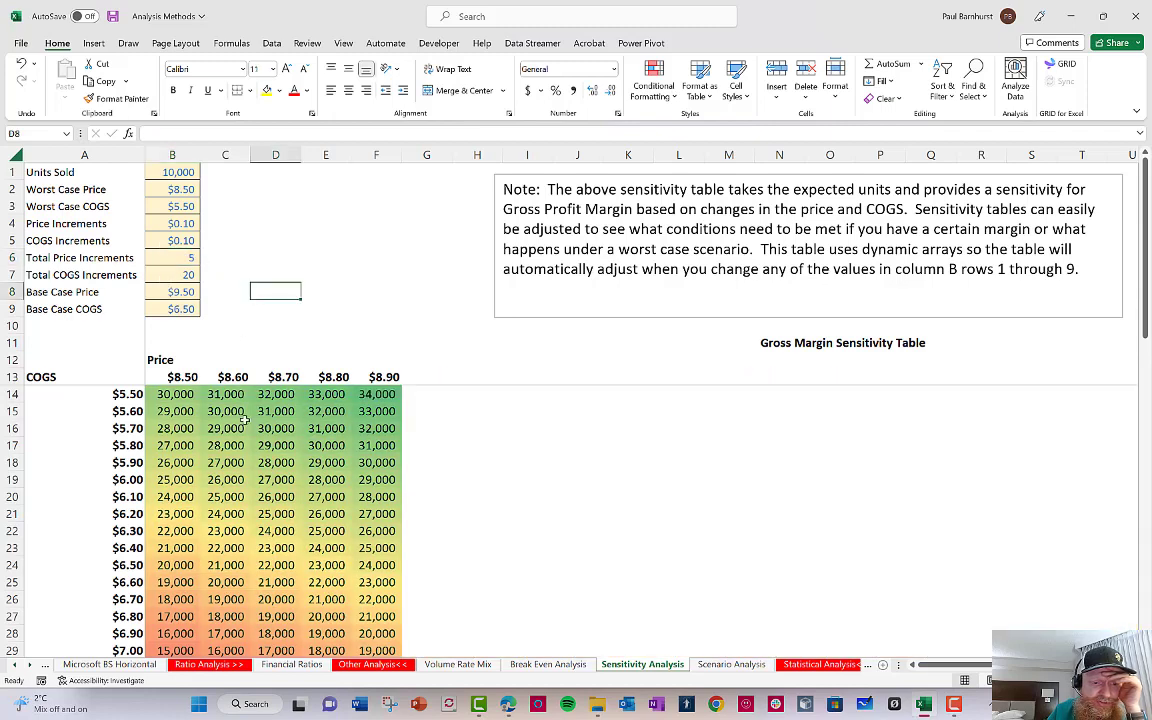
# Reduce the sensitivity table's rows by setting Total COGS Increments in B7 to 5.
pyautogui.click(162, 272)
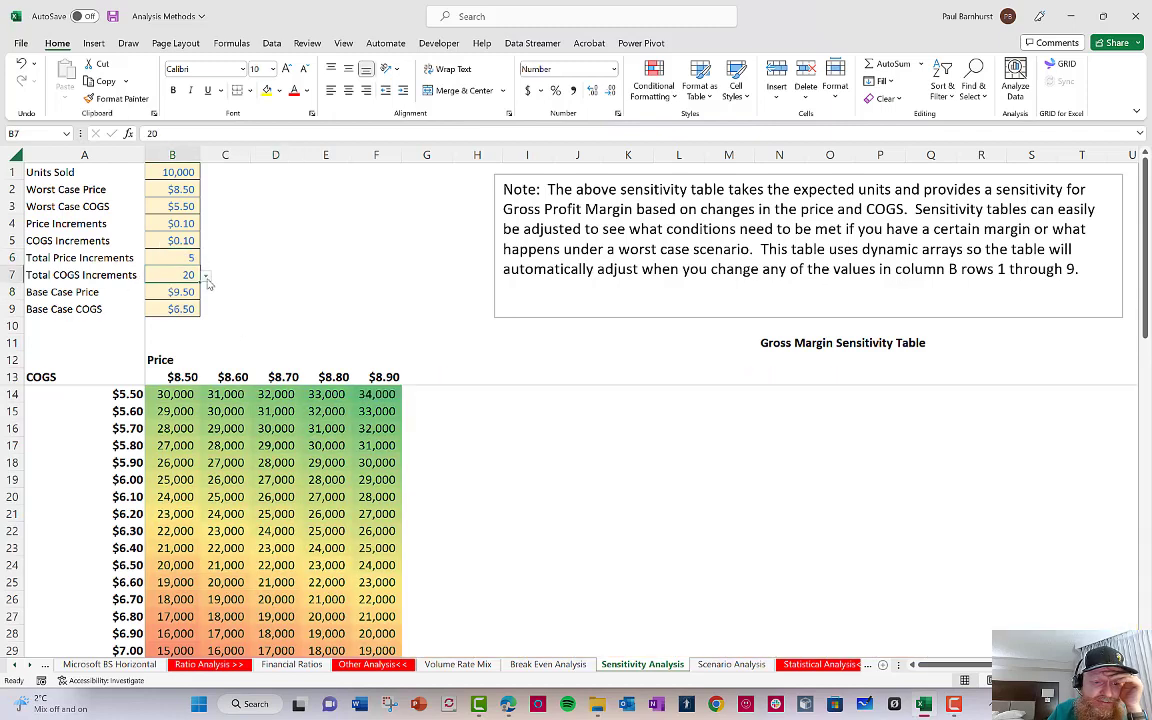
pyautogui.click(205, 275)
pyautogui.click(140, 289)
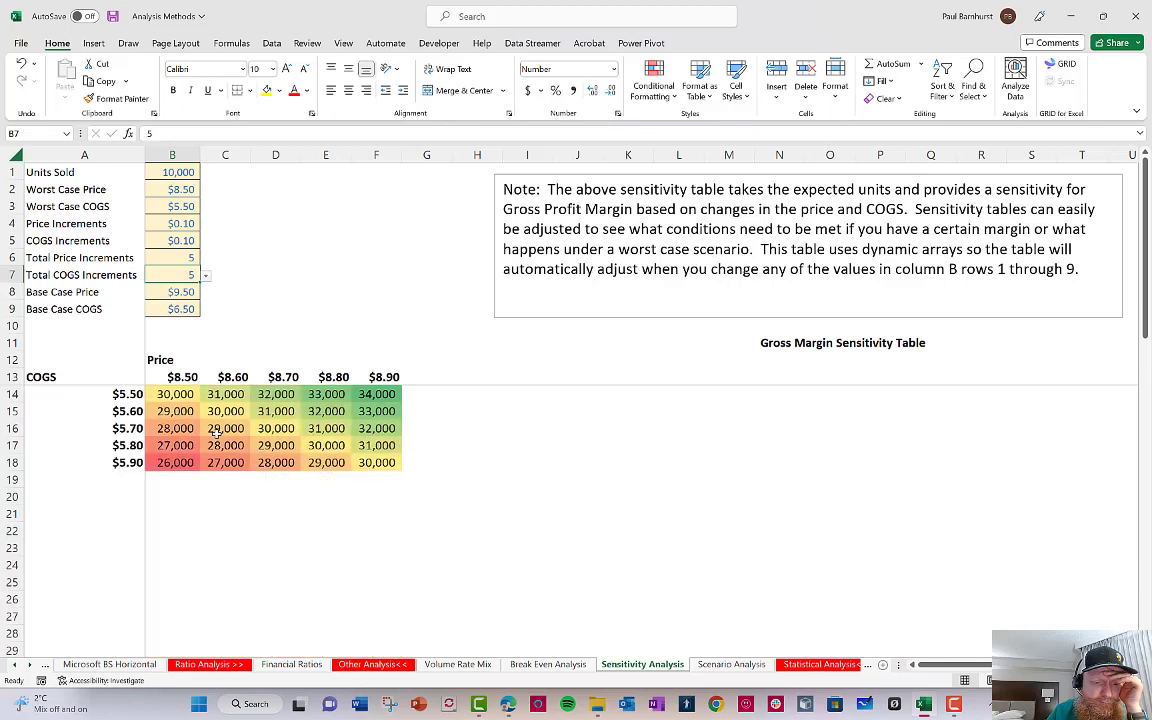